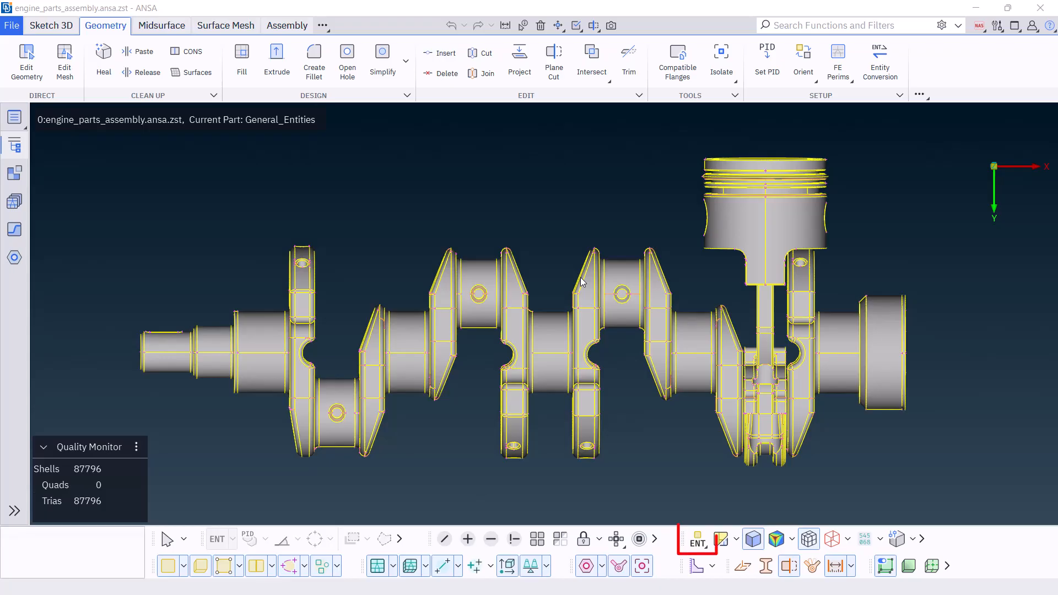
Colour the model by PID and isolate the connecting rod body and its cap using PID selection
{"action": "left_click", "coordinate": [697, 540]}
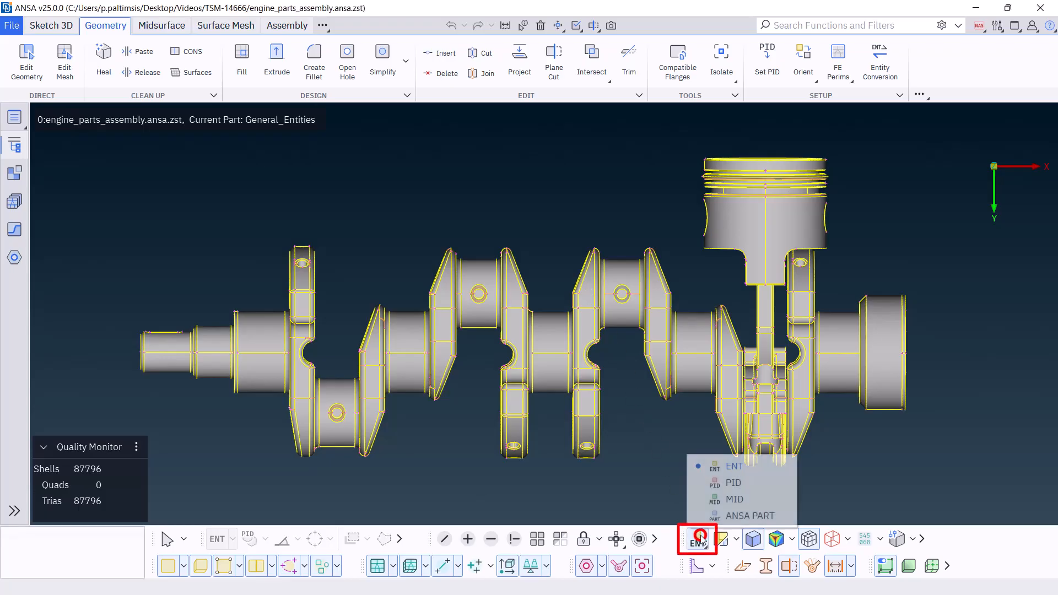
{"action": "left_click", "coordinate": [710, 483]}
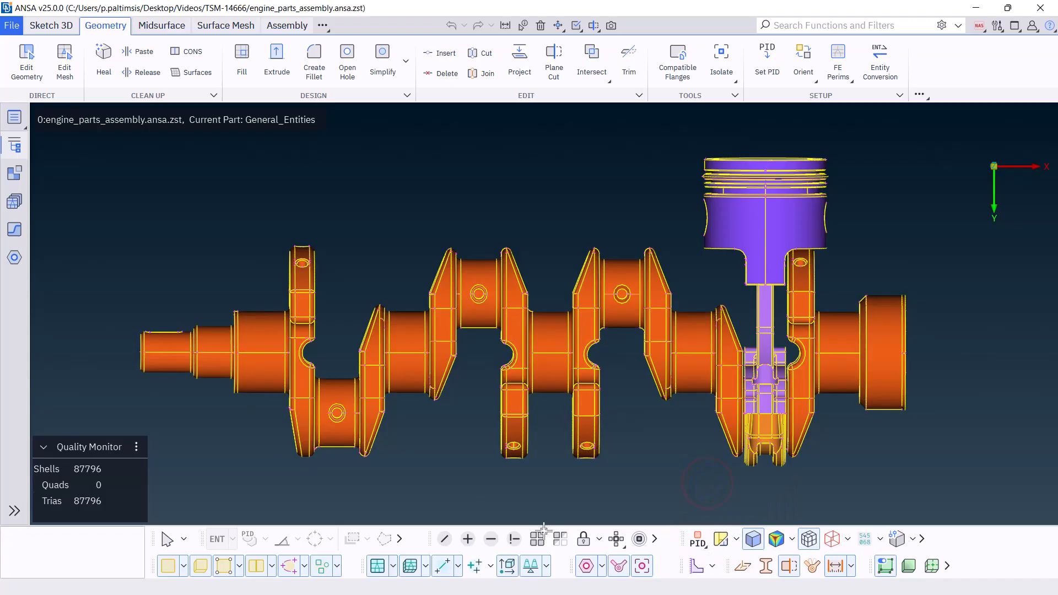
{"action": "left_click", "coordinate": [514, 538]}
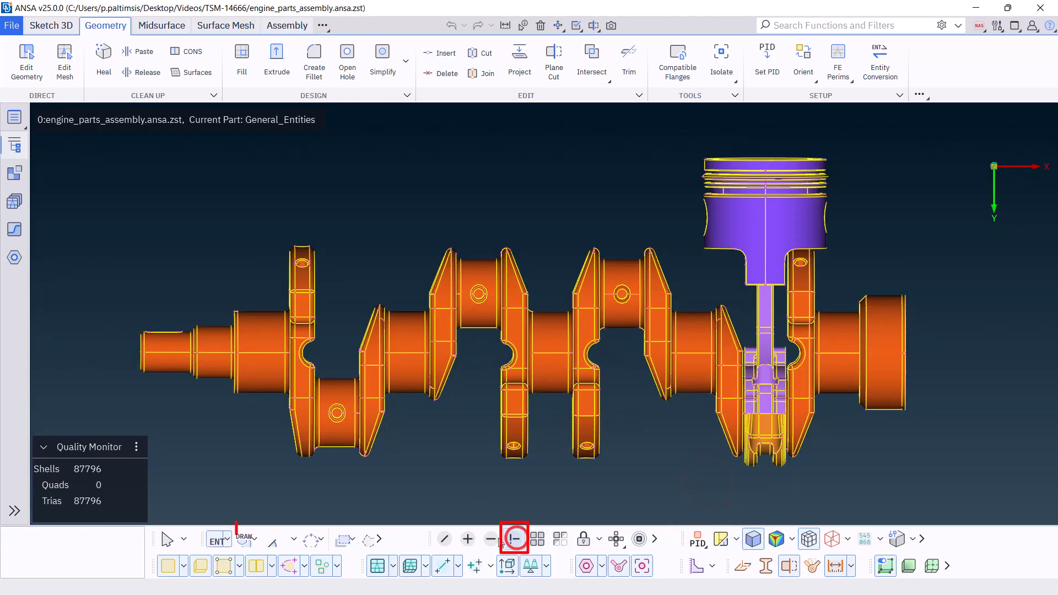
{"action": "left_click", "coordinate": [266, 540]}
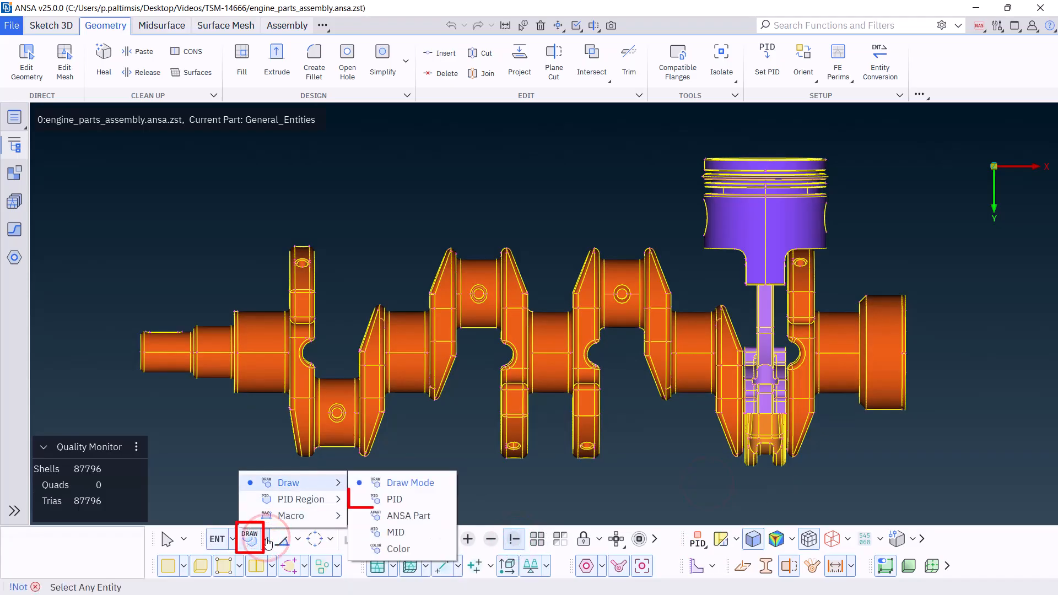
{"action": "left_click", "coordinate": [380, 498]}
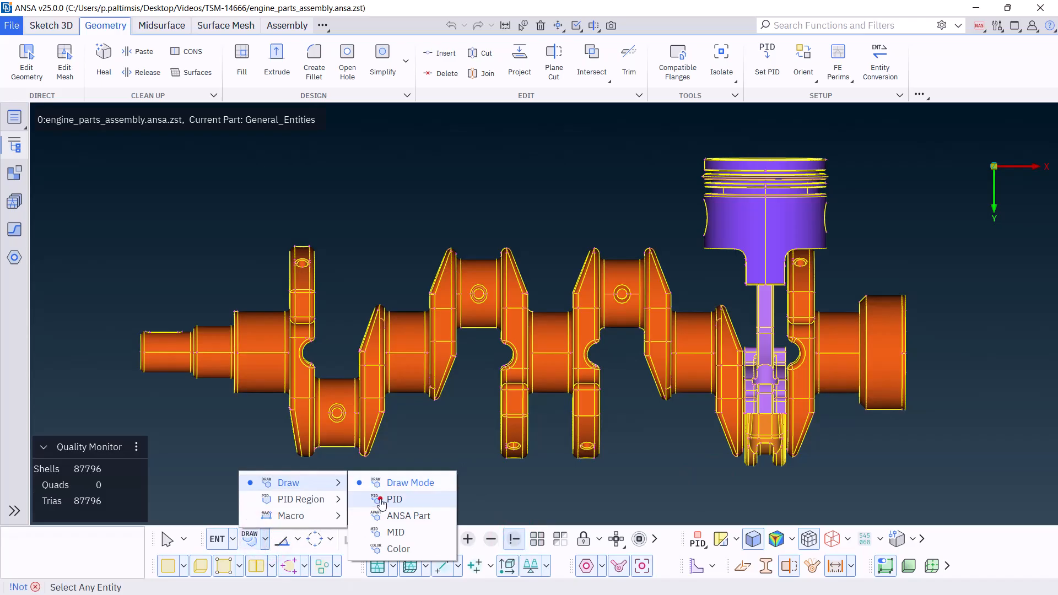
{"action": "left_click", "coordinate": [760, 383]}
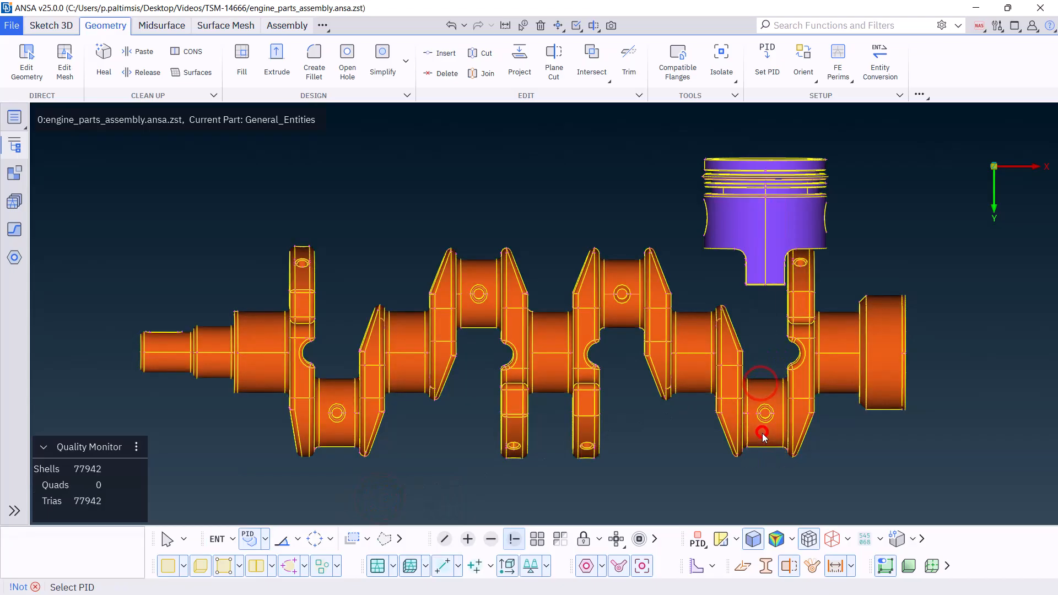
{"action": "middle_click", "coordinate": [761, 433]}
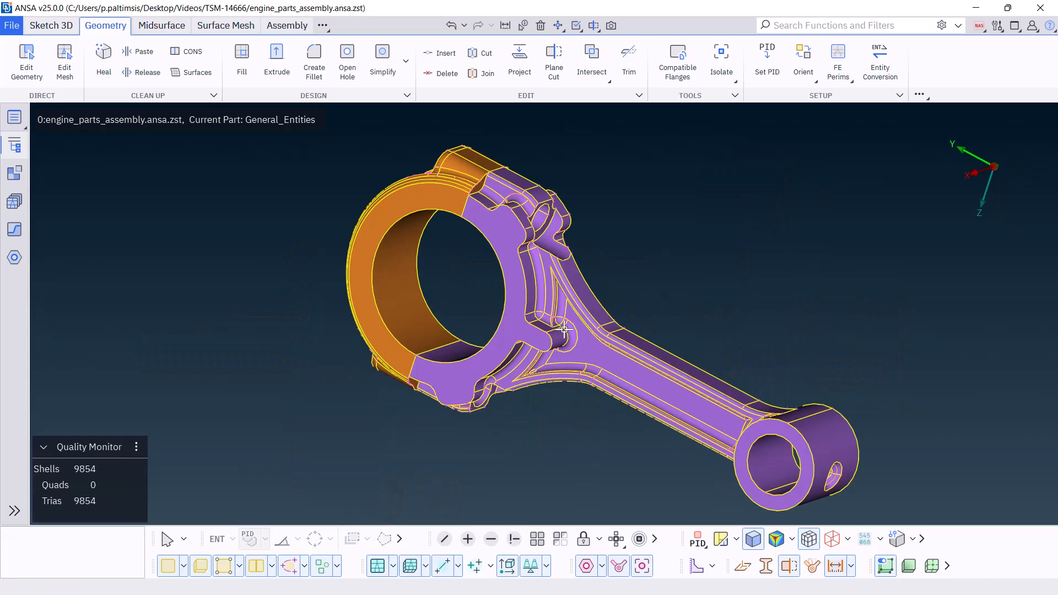
Start defining bolt connections from holes and restrict the search to visible entities
{"action": "left_click", "coordinate": [296, 28]}
{"action": "left_click", "coordinate": [106, 58]}
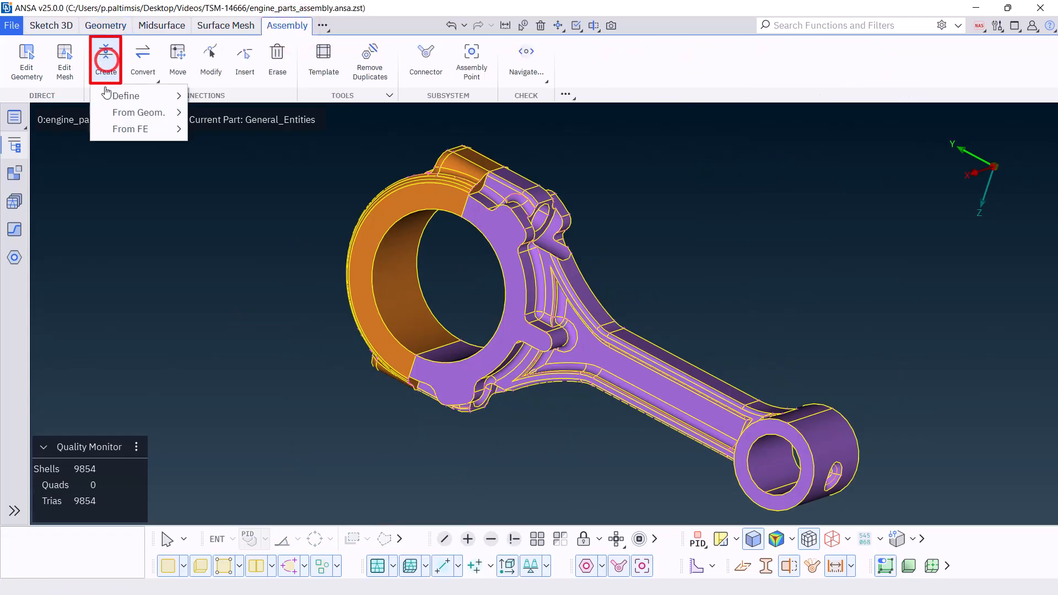
{"action": "mouse_move", "coordinate": [109, 98]}
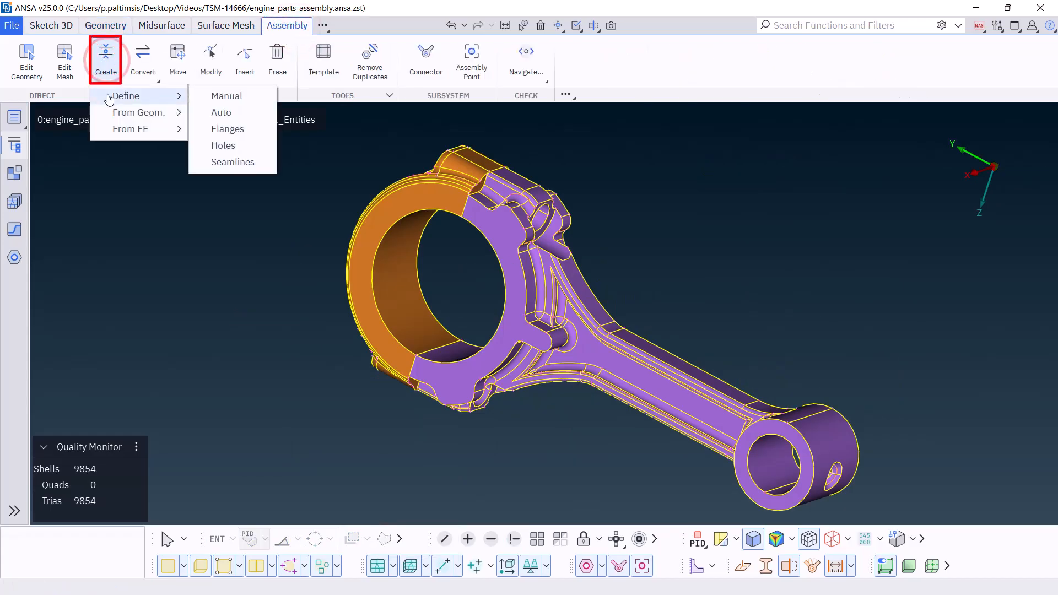
{"action": "left_click", "coordinate": [231, 146]}
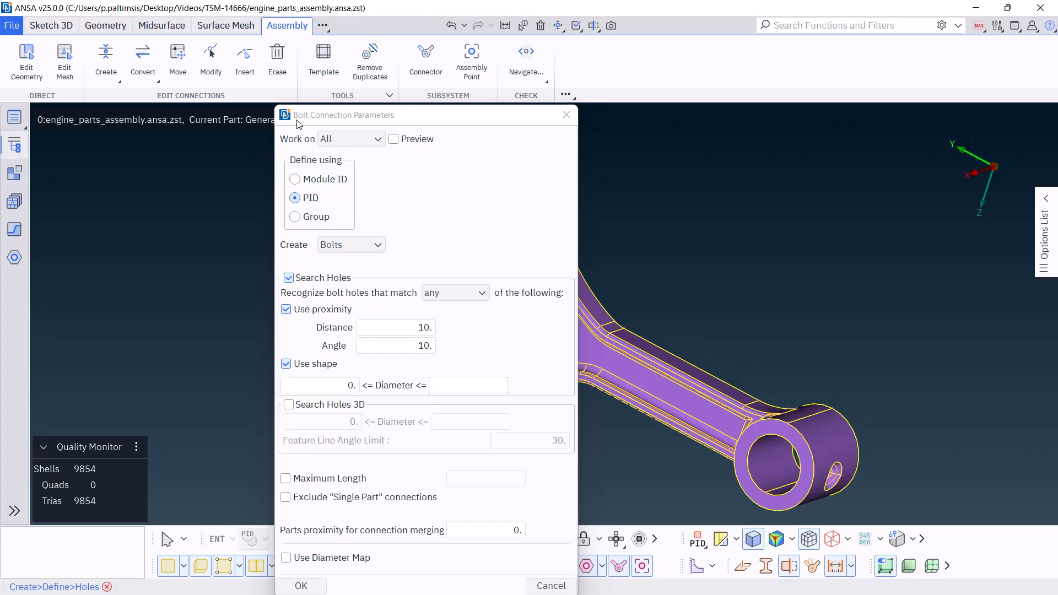
{"action": "left_click_drag", "start_coordinate": [297, 124], "coordinate": [120, 59]}
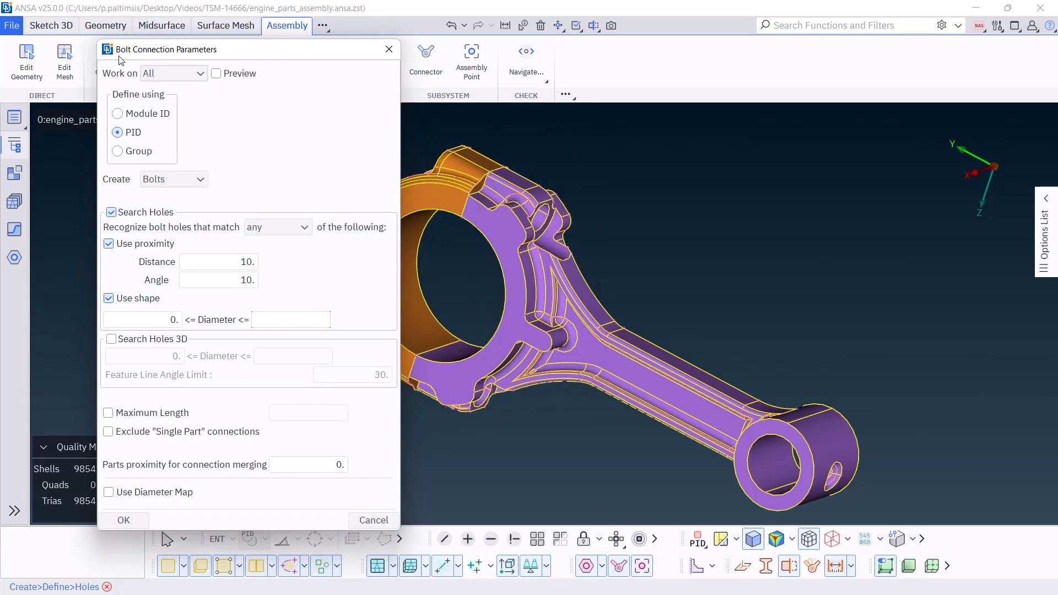
{"action": "left_click", "coordinate": [168, 71]}
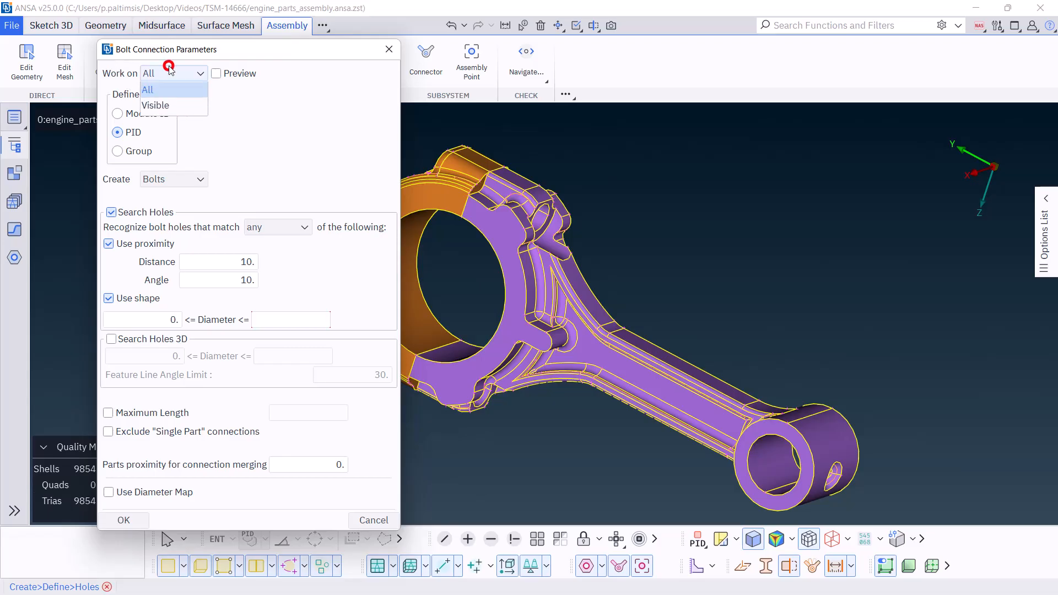
{"action": "left_click", "coordinate": [160, 110]}
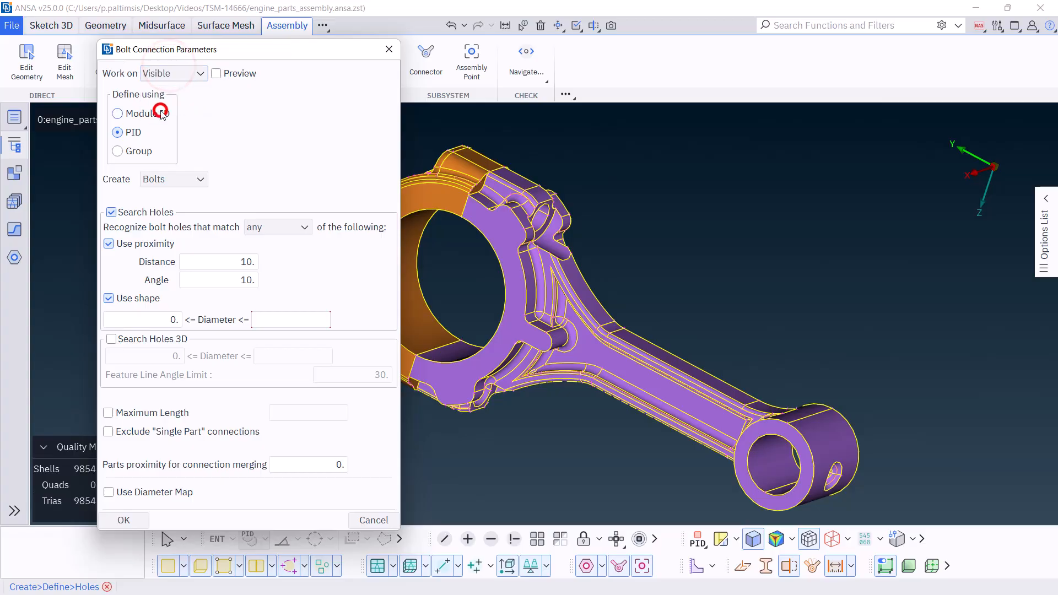
Disable Search Holes and enable Search Holes 3D for the bolt connection recognition
{"action": "left_click", "coordinate": [146, 213]}
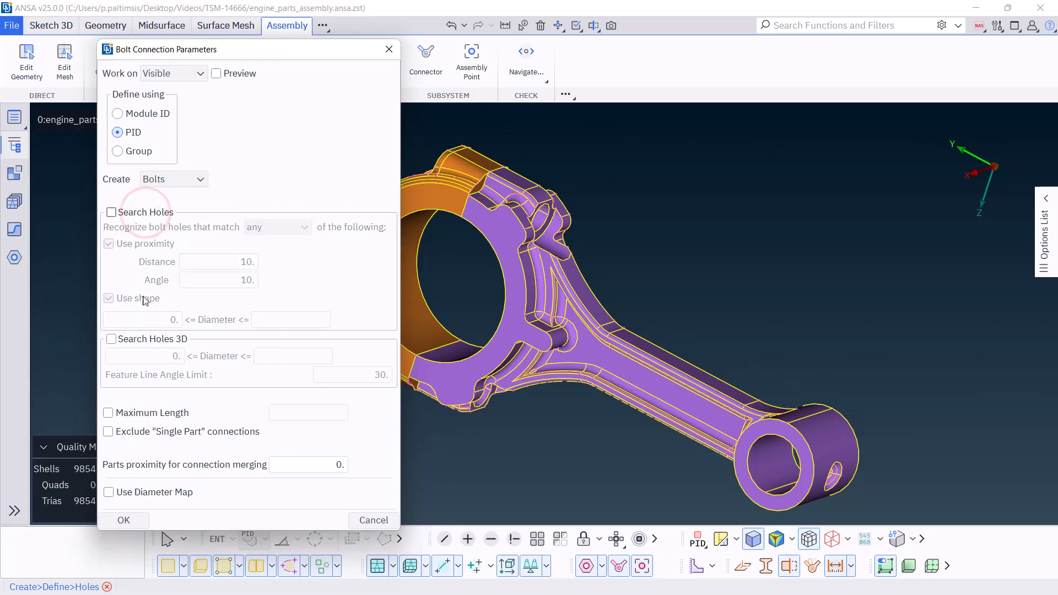
{"action": "left_click", "coordinate": [143, 344]}
{"action": "left_click", "coordinate": [297, 357]}
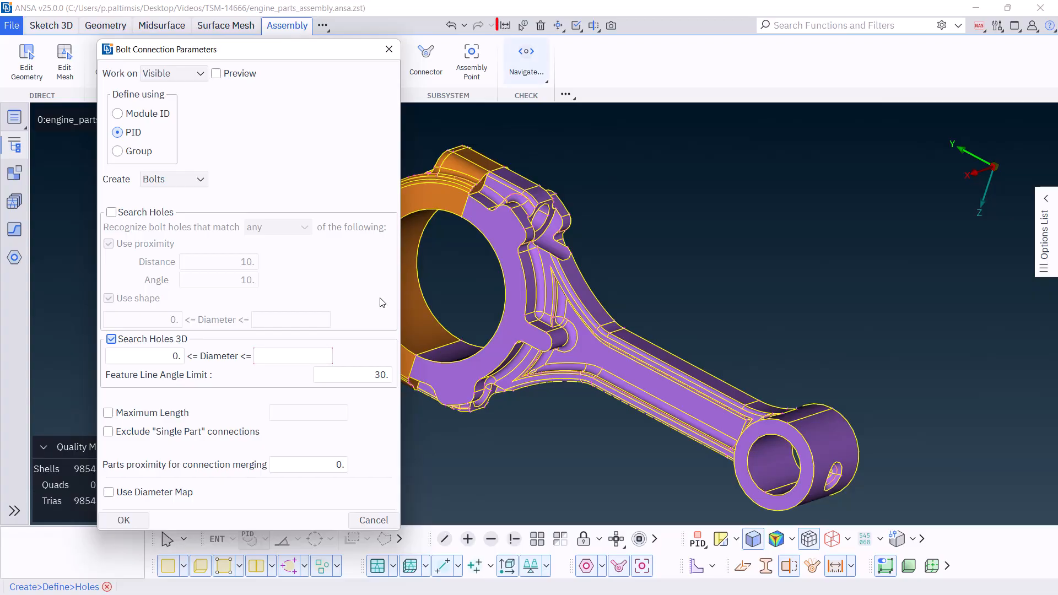
Measure the edge curve of the bolt hole on the connecting rod's big end
{"action": "left_click", "coordinate": [504, 25]}
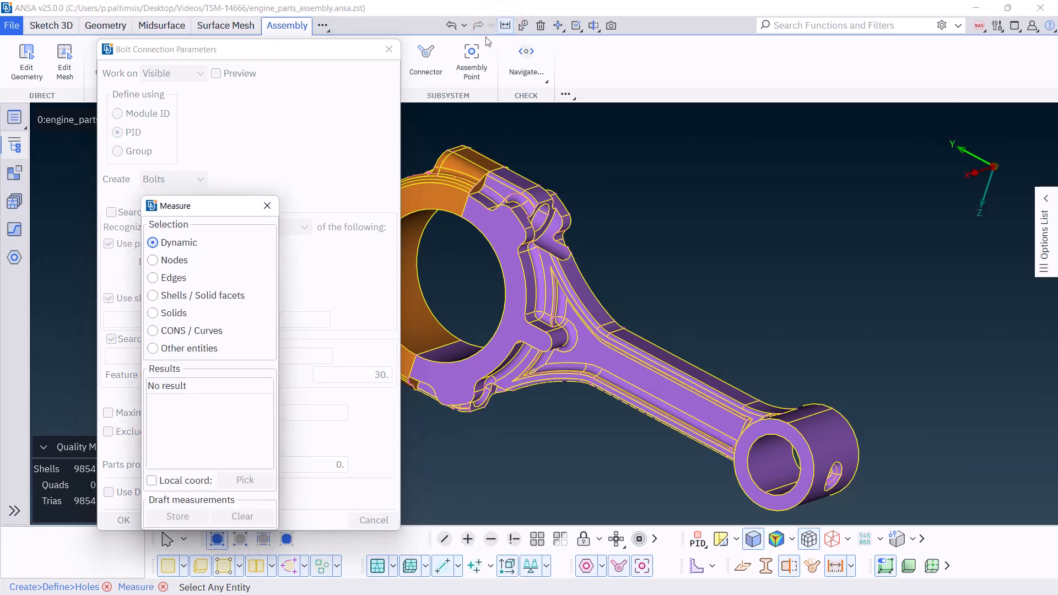
{"action": "left_click", "coordinate": [181, 330]}
{"action": "scroll", "coordinate": [554, 210], "scroll_direction": "up", "scroll_amount": 3}
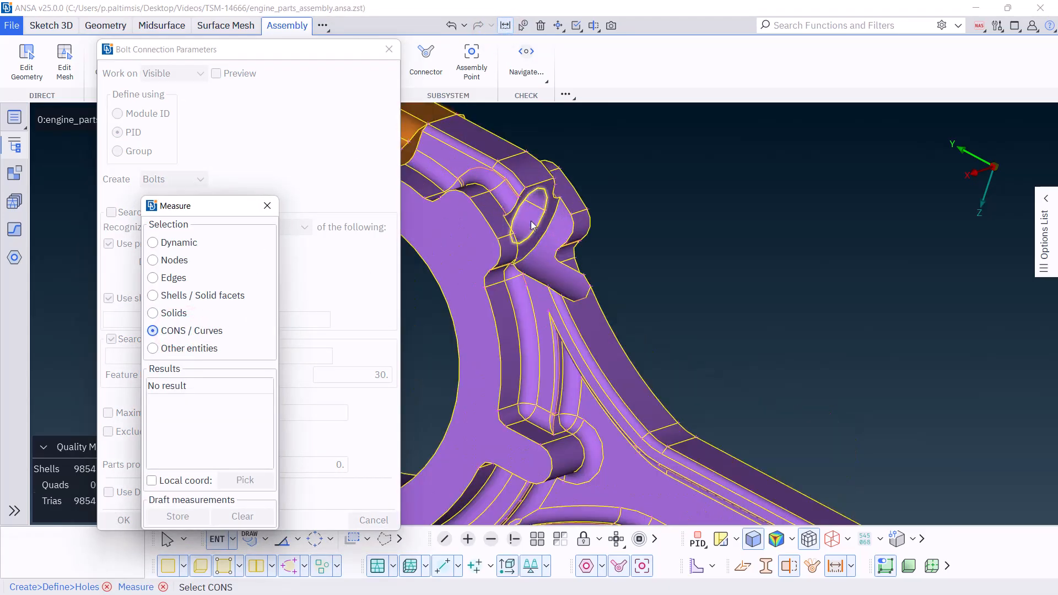
{"action": "left_click", "coordinate": [532, 228]}
{"action": "mouse_move", "coordinate": [550, 233]}
{"action": "left_mouse_down", "text": "ctrl"}
{"action": "mouse_move", "coordinate": [588, 229]}
{"action": "mouse_move", "coordinate": [534, 221]}
{"action": "left_mouse_up", "text": "ctrl"}
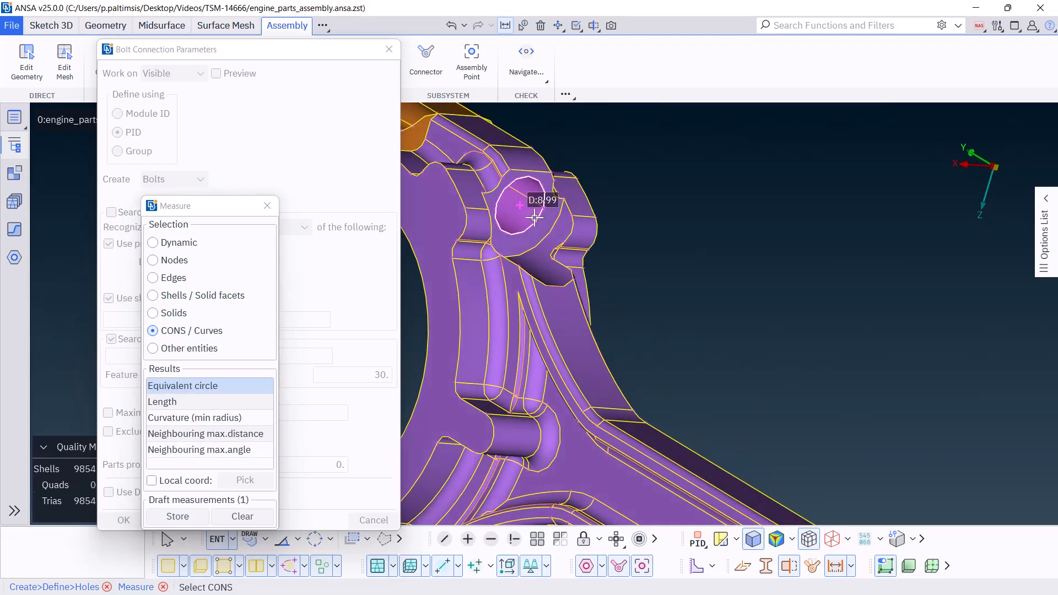
{"action": "left_click", "coordinate": [268, 206]}
Create the bolt connections with a maximum 3D hole diameter of 10, "Single Part" connections excluded and a parts proximity of 1 for merging
{"action": "left_click", "coordinate": [286, 357]}
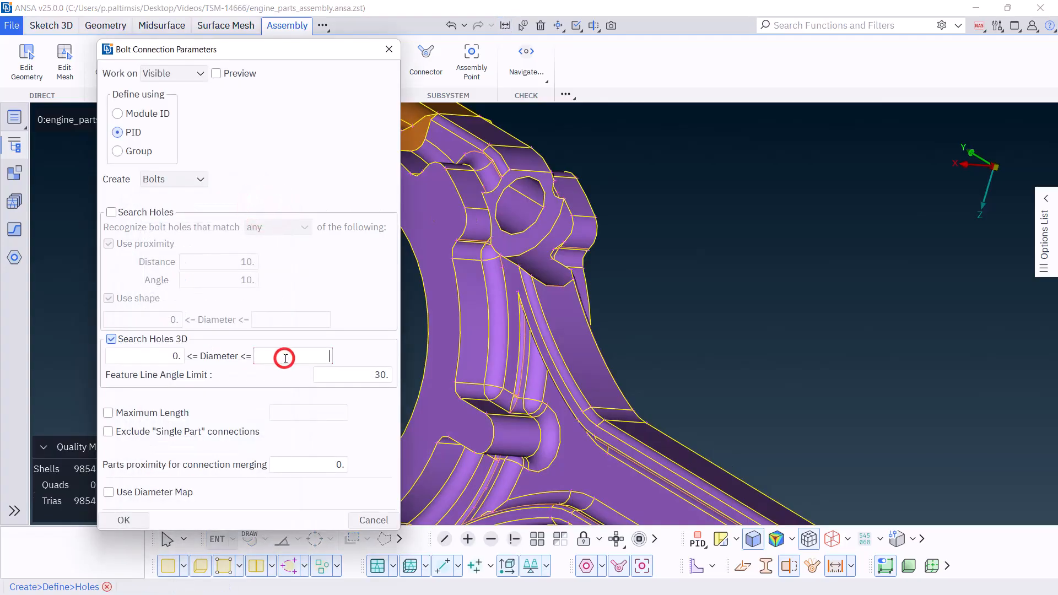
{"action": "type", "text": "10"}
{"action": "left_click", "coordinate": [233, 431]}
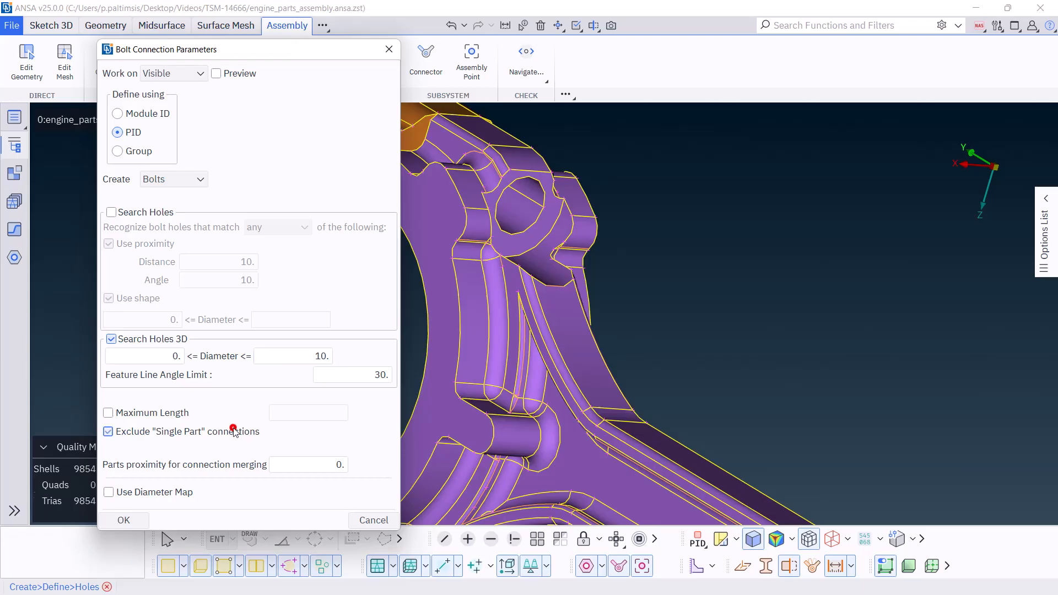
{"action": "double_click", "coordinate": [330, 466]}
{"action": "type", "text": "1"}
{"action": "left_click", "coordinate": [124, 520]}
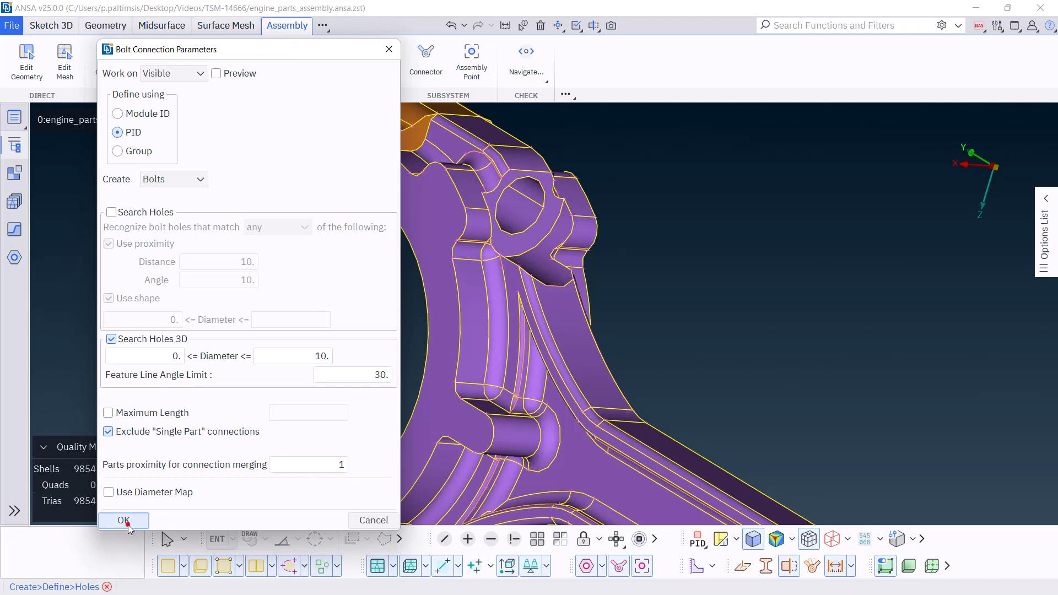
{"action": "scroll", "coordinate": [572, 342], "scroll_direction": "down", "scroll_amount": 3}
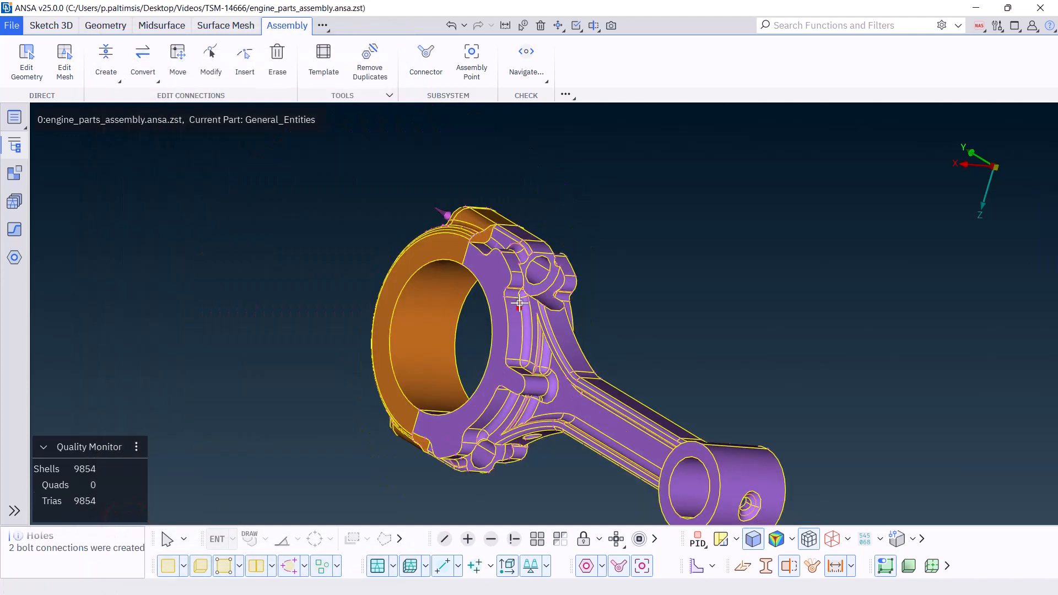
{"action": "mouse_move", "coordinate": [538, 280]}
{"action": "left_mouse_down", "text": "ctrl"}
{"action": "mouse_move", "coordinate": [533, 303]}
{"action": "mouse_move", "coordinate": [560, 295]}
{"action": "mouse_move", "coordinate": [511, 274]}
{"action": "left_mouse_up", "text": "ctrl"}
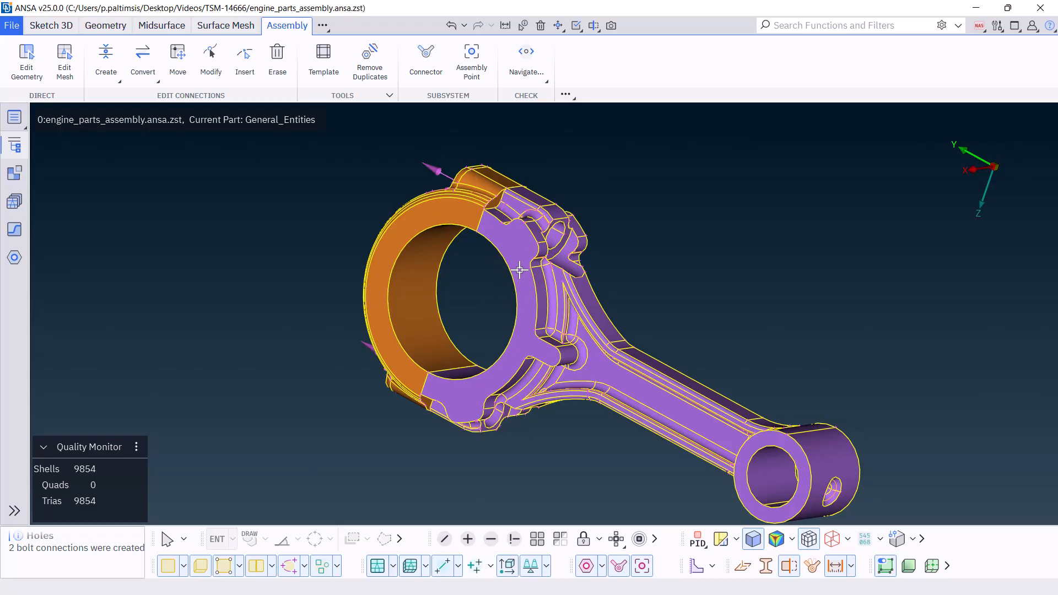
Read the assembly scenario from Bolts_assembly_scenario.ansa.zst into the Template Manager
{"action": "left_click", "coordinate": [331, 81]}
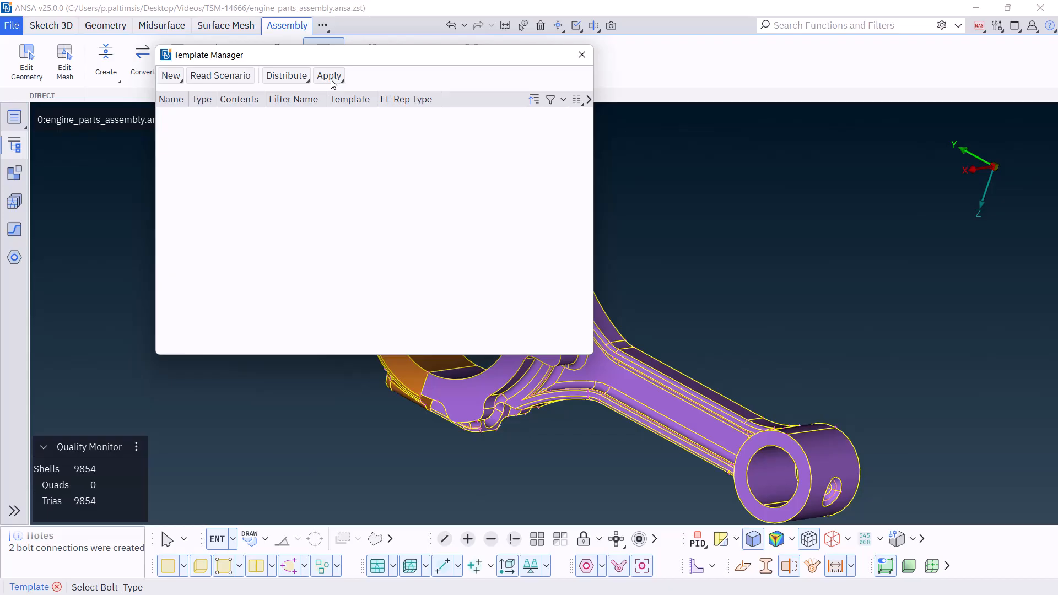
{"action": "left_click", "coordinate": [227, 81]}
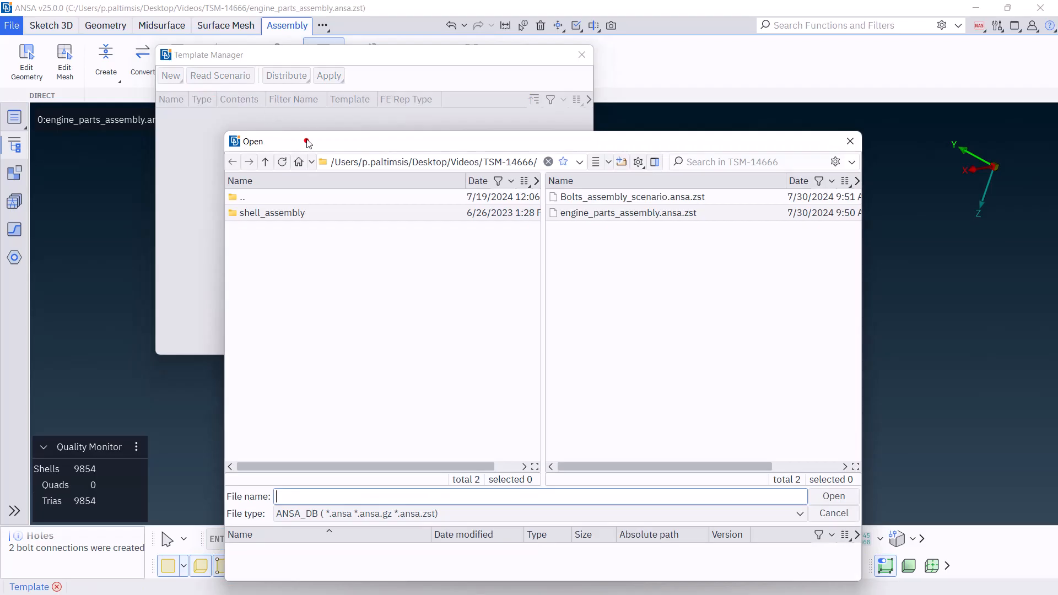
{"action": "left_click_drag", "start_coordinate": [306, 141], "coordinate": [299, 116]}
{"action": "left_click", "coordinate": [602, 172]}
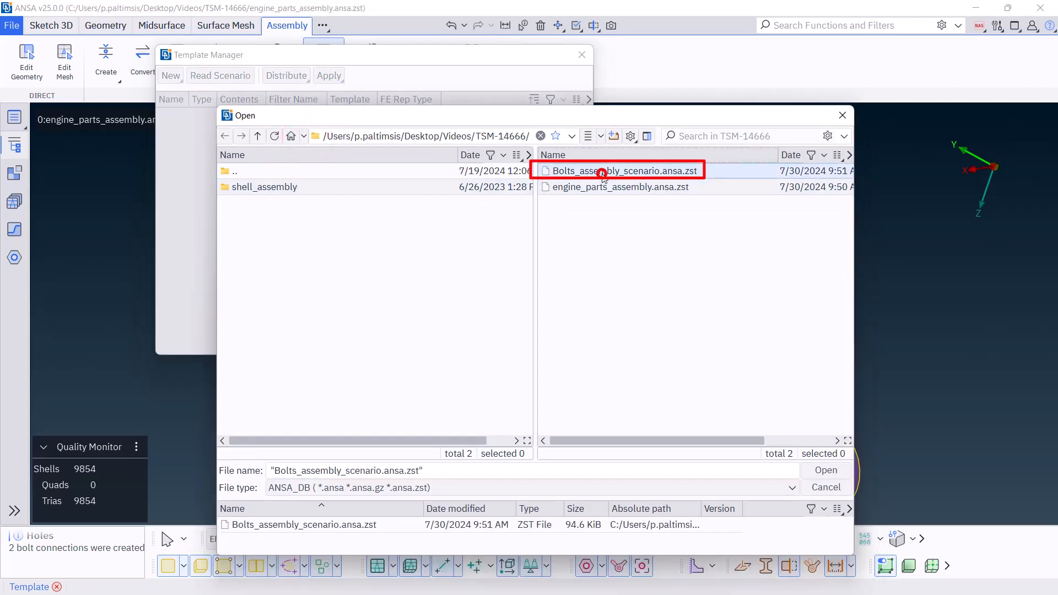
{"action": "left_click", "coordinate": [825, 470]}
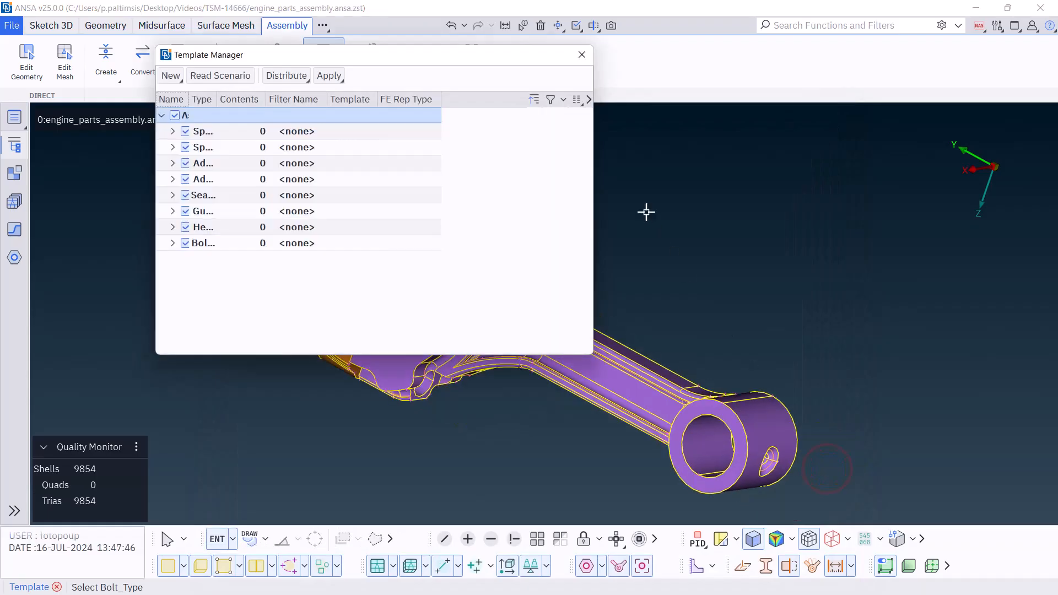
Widen the Name and Type columns and expand the Bolt_Type rules group to examine its default rule
{"action": "double_click", "coordinate": [189, 99]}
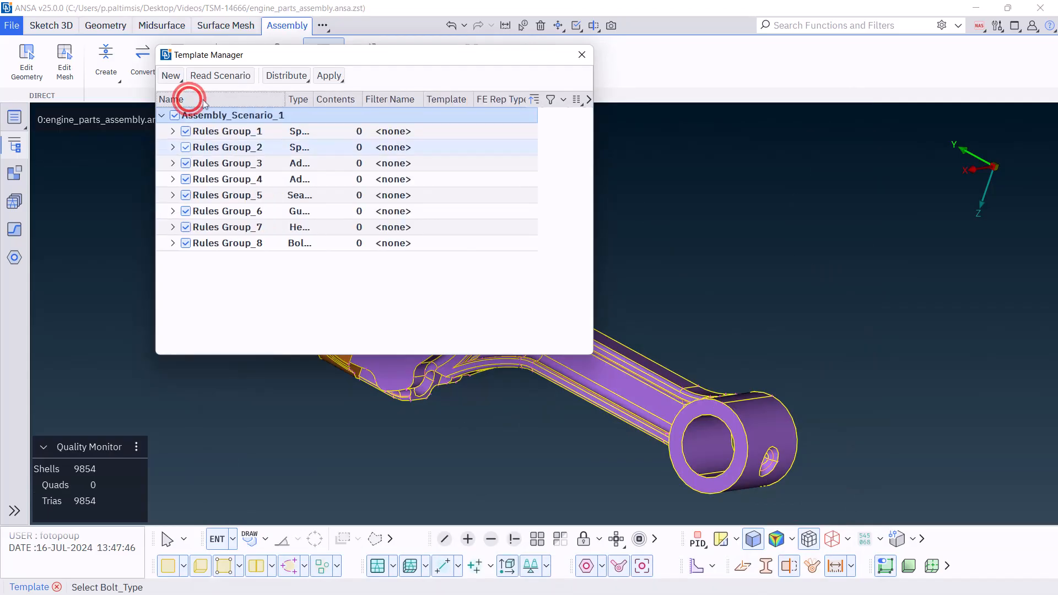
{"action": "double_click", "coordinate": [313, 100]}
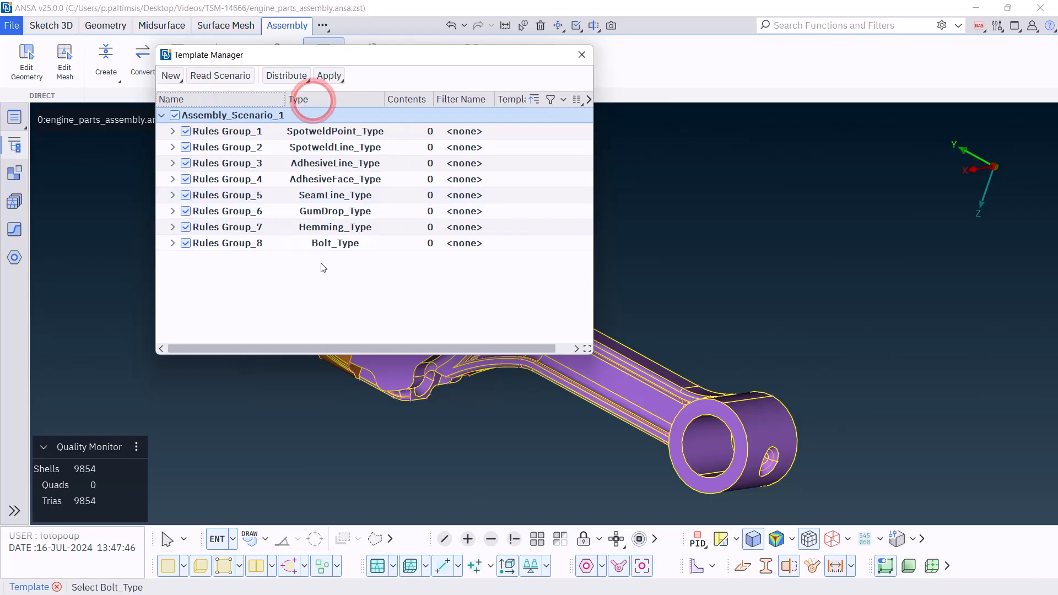
{"action": "left_click", "coordinate": [320, 242]}
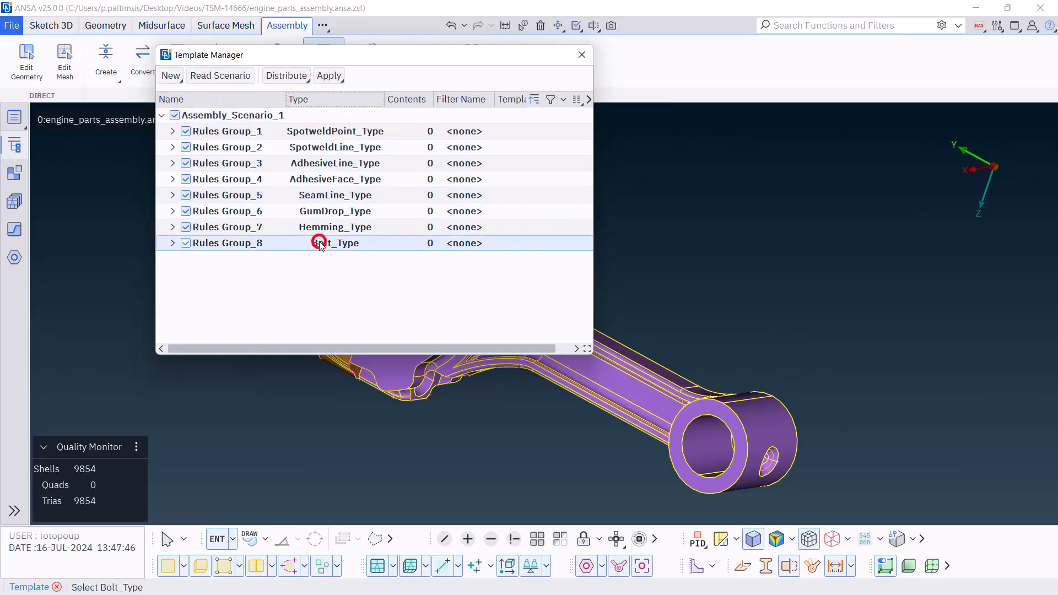
{"action": "left_click", "coordinate": [173, 244]}
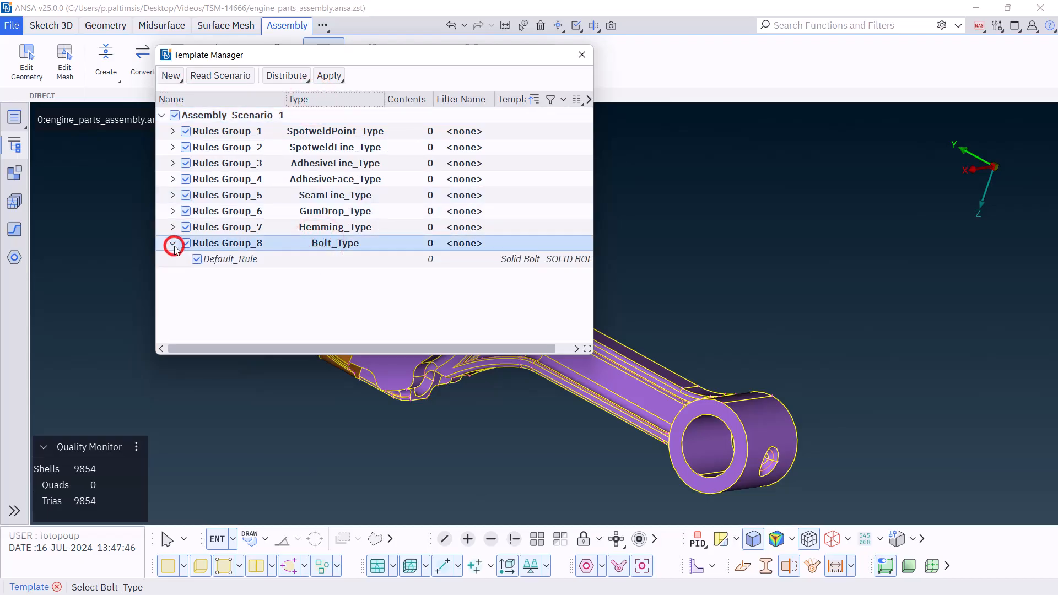
{"action": "left_click_drag", "start_coordinate": [594, 353], "coordinate": [660, 357]}
Examine the bolt templates available for the Bolt_Type default rule and close the Template Manager
{"action": "double_click", "coordinate": [518, 259]}
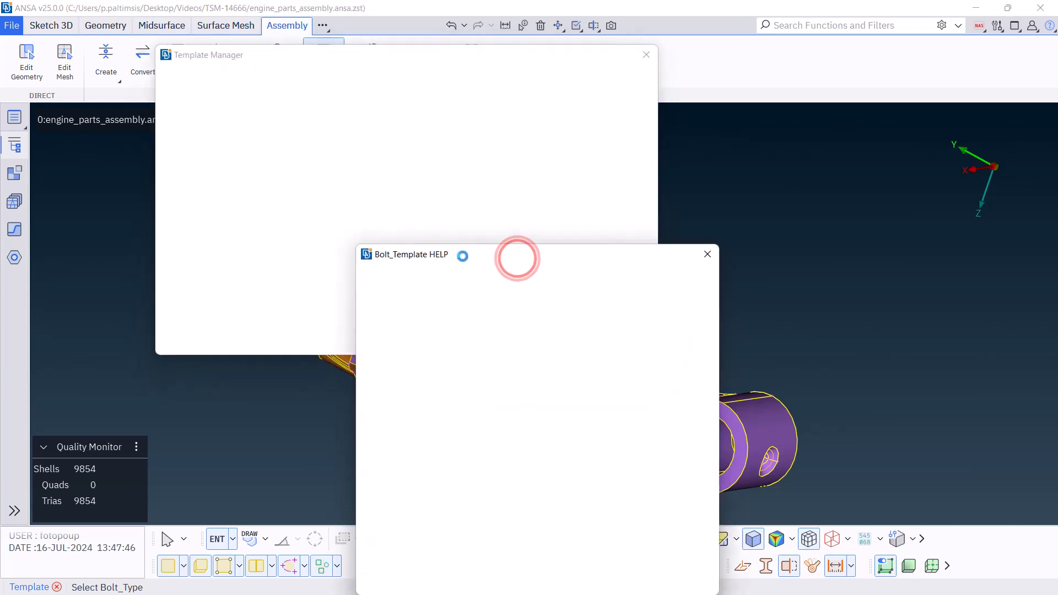
{"action": "left_click_drag", "start_coordinate": [447, 255], "coordinate": [453, 100]}
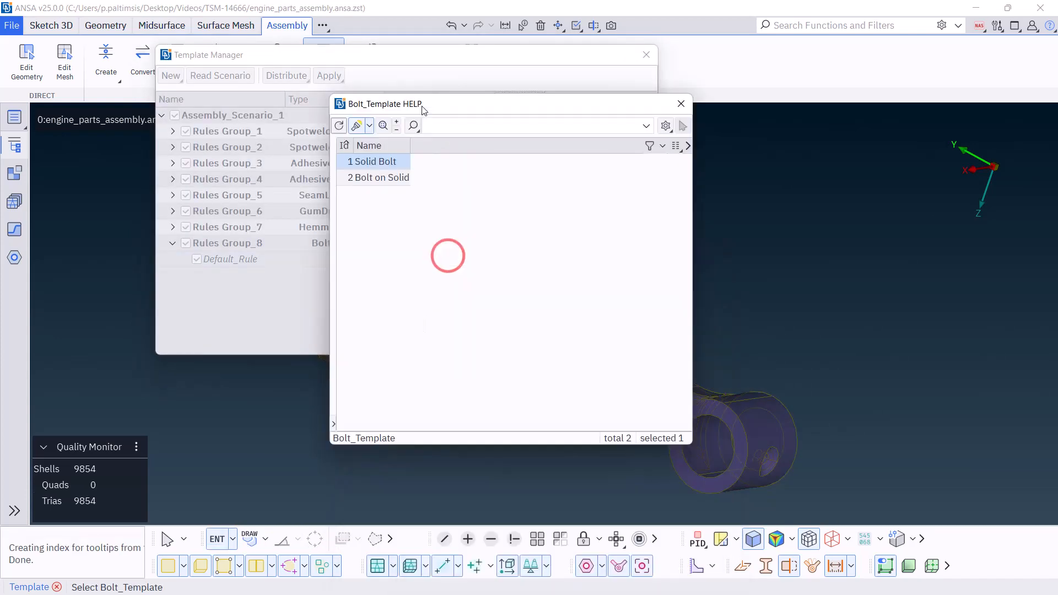
{"action": "left_click", "coordinate": [414, 311]}
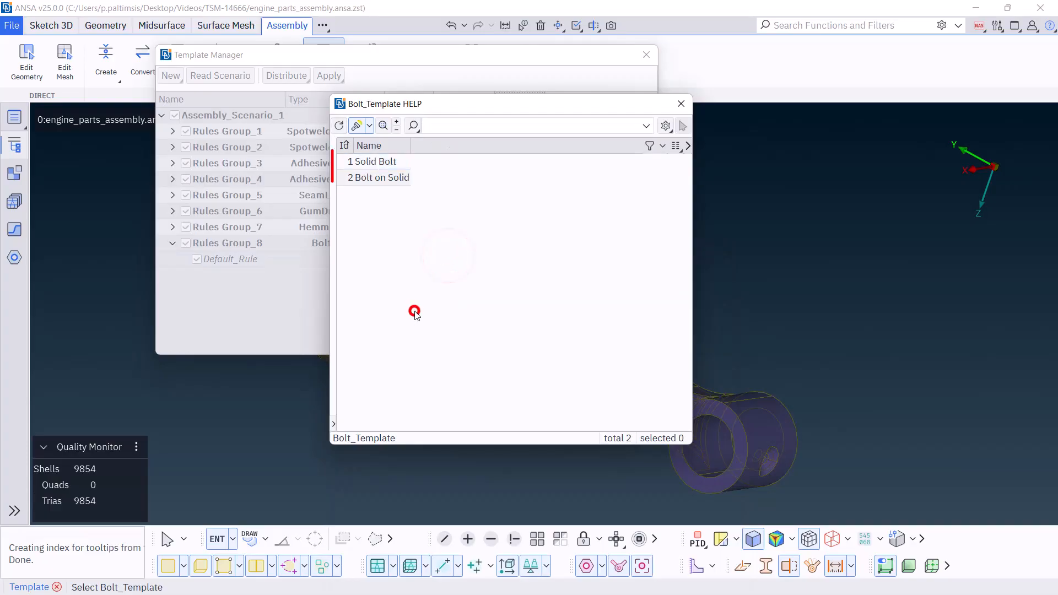
{"action": "left_click", "coordinate": [683, 106]}
{"action": "left_click", "coordinate": [645, 62]}
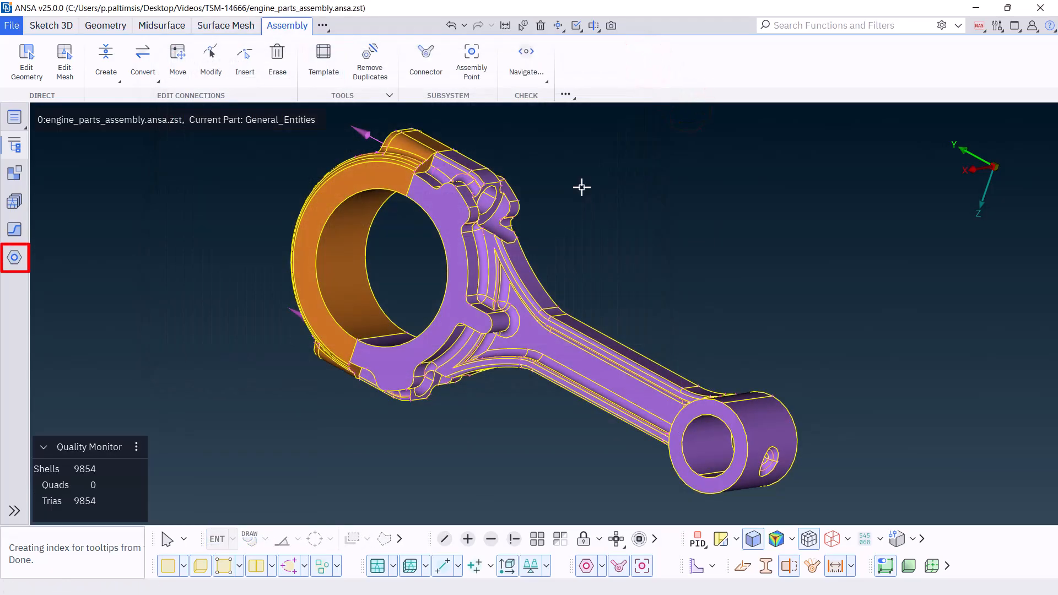
Open the bolt connections in the Connection Manager, widen its window and select the first connection
{"action": "left_click", "coordinate": [15, 258]}
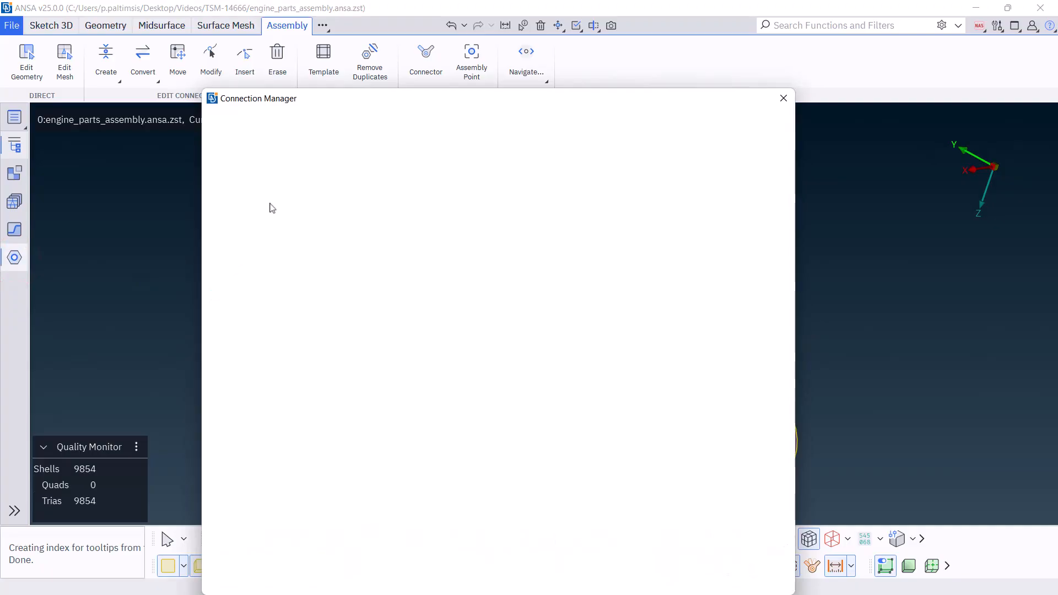
{"action": "left_click_drag", "start_coordinate": [329, 103], "coordinate": [235, 45]}
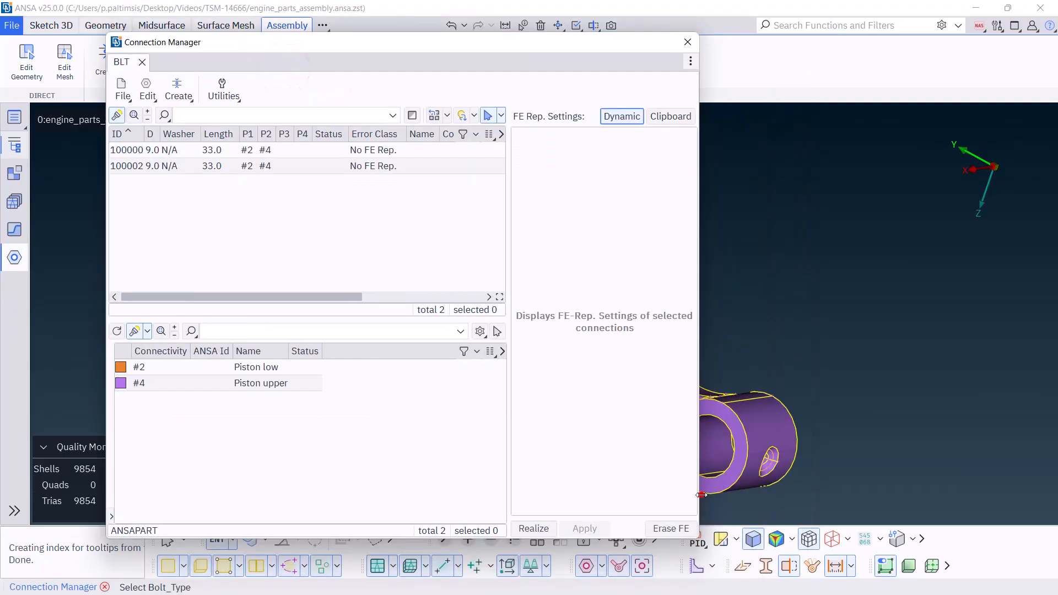
{"action": "left_click_drag", "start_coordinate": [698, 494], "coordinate": [875, 494]}
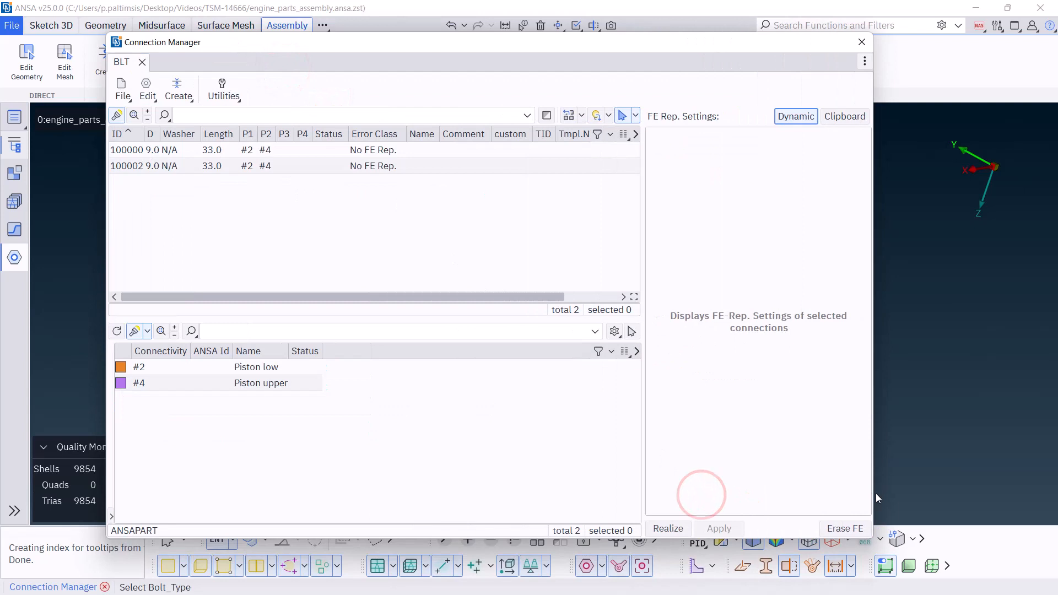
{"action": "left_click", "coordinate": [396, 150]}
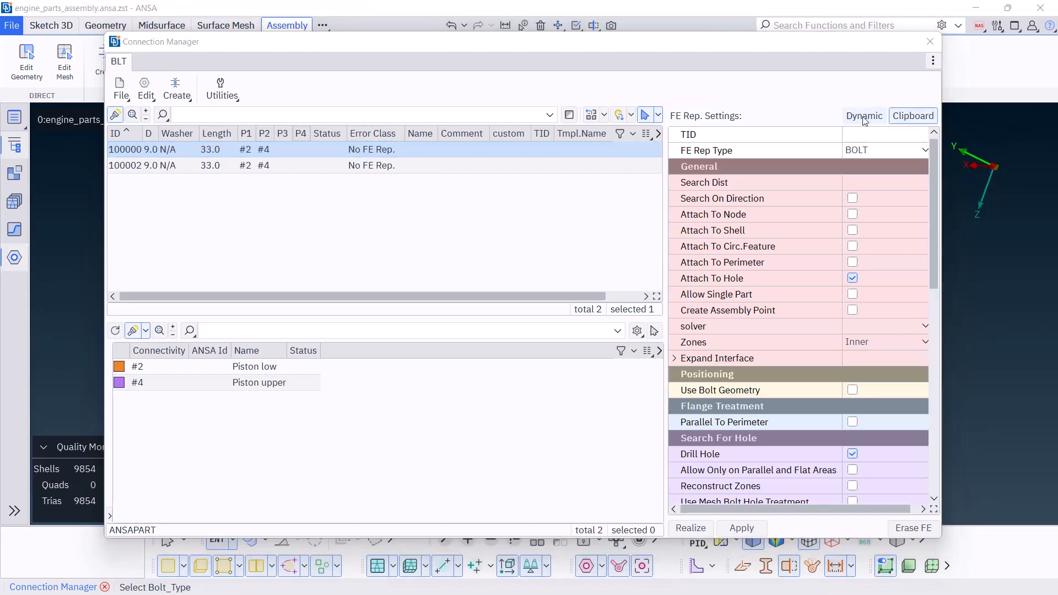
Check the Connection Manager's options and compare the FE Rep. Settings in Dynamic and Clipboard modes, finishing in Clipboard
{"action": "left_click", "coordinate": [933, 61]}
{"action": "left_click", "coordinate": [941, 82]}
{"action": "left_click", "coordinate": [902, 97]}
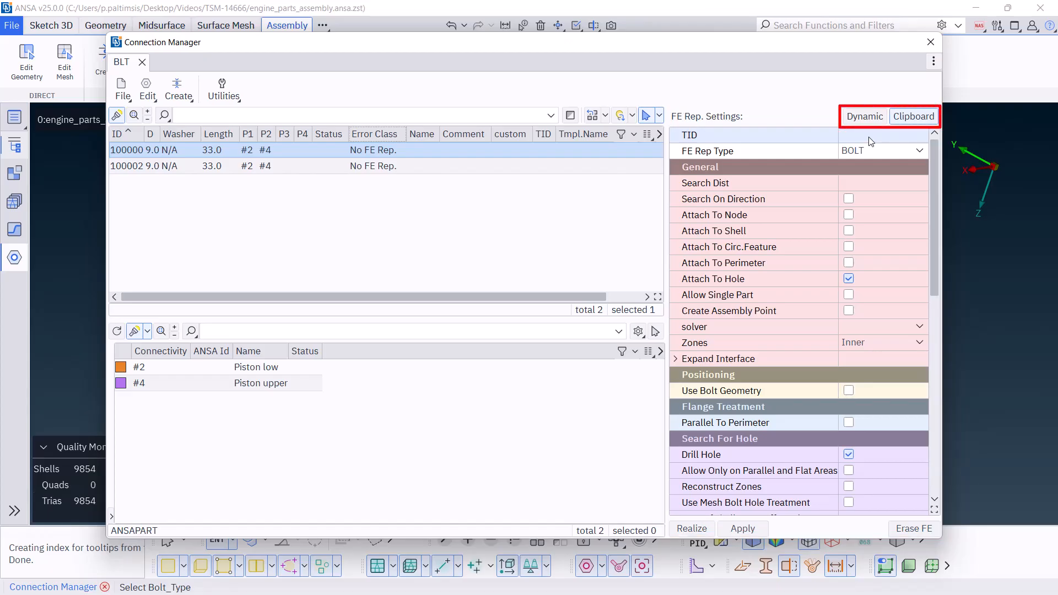
{"action": "left_click", "coordinate": [865, 118]}
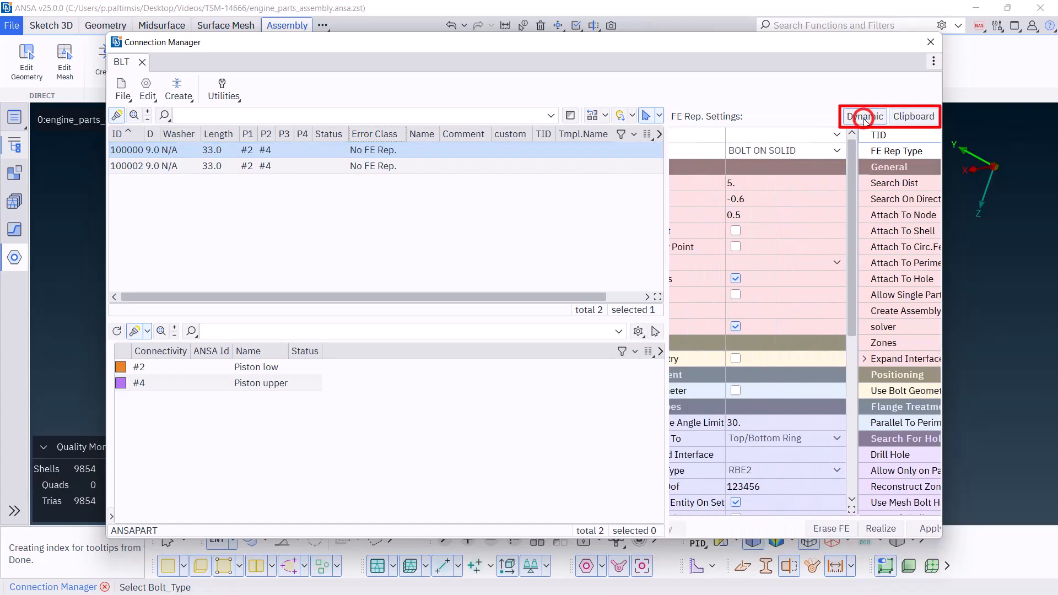
{"action": "left_click", "coordinate": [906, 115]}
{"action": "left_click", "coordinate": [864, 118]}
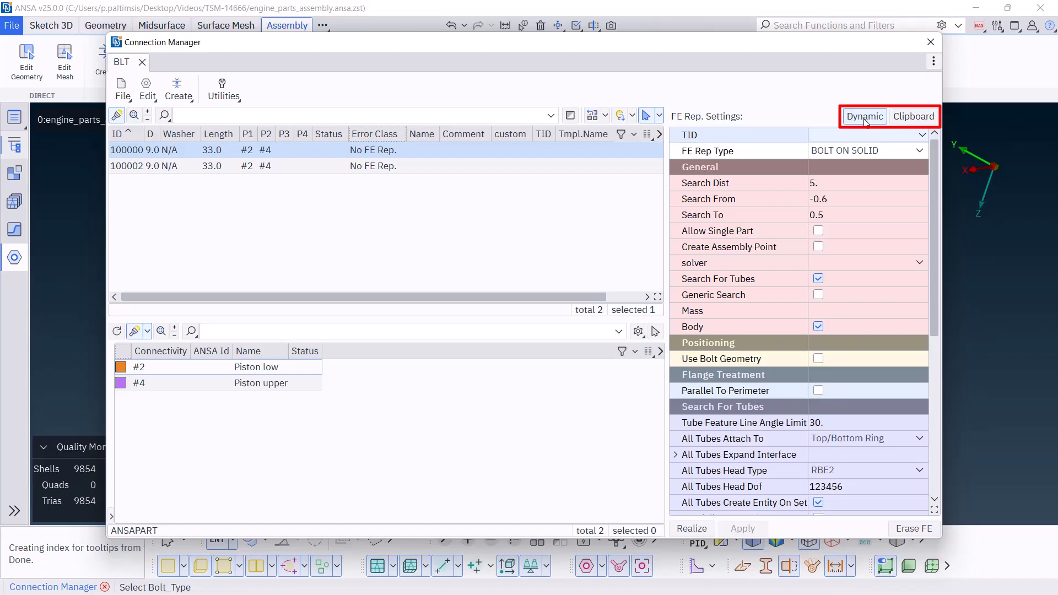
{"action": "left_click", "coordinate": [908, 117]}
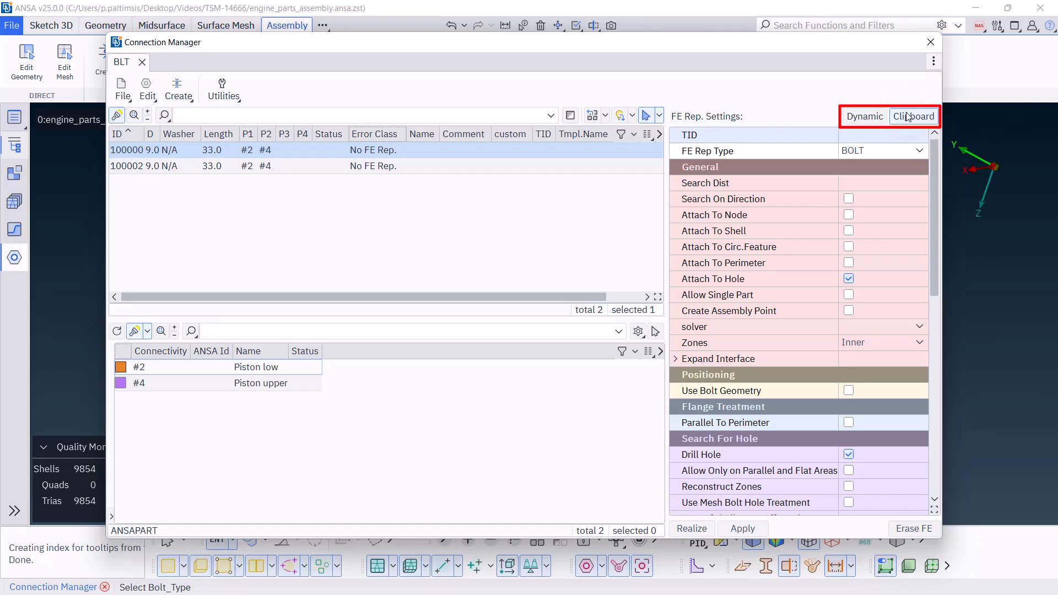
Enter TID 1 in the Clipboard FE Rep. Settings and review the parameters of the loaded solid bolt template
{"action": "left_click", "coordinate": [883, 133]}
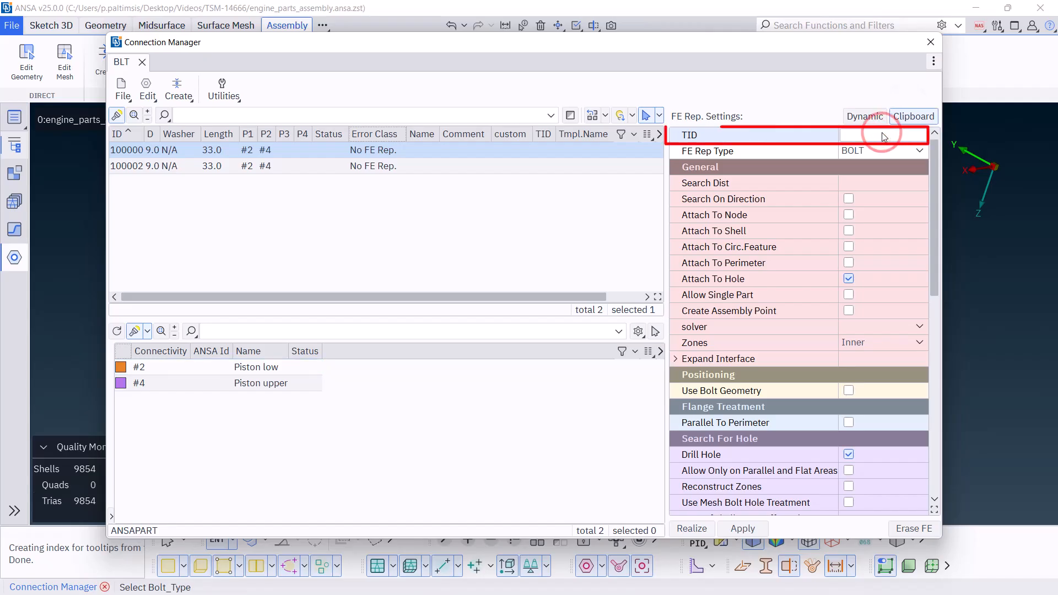
{"action": "type", "text": "1"}
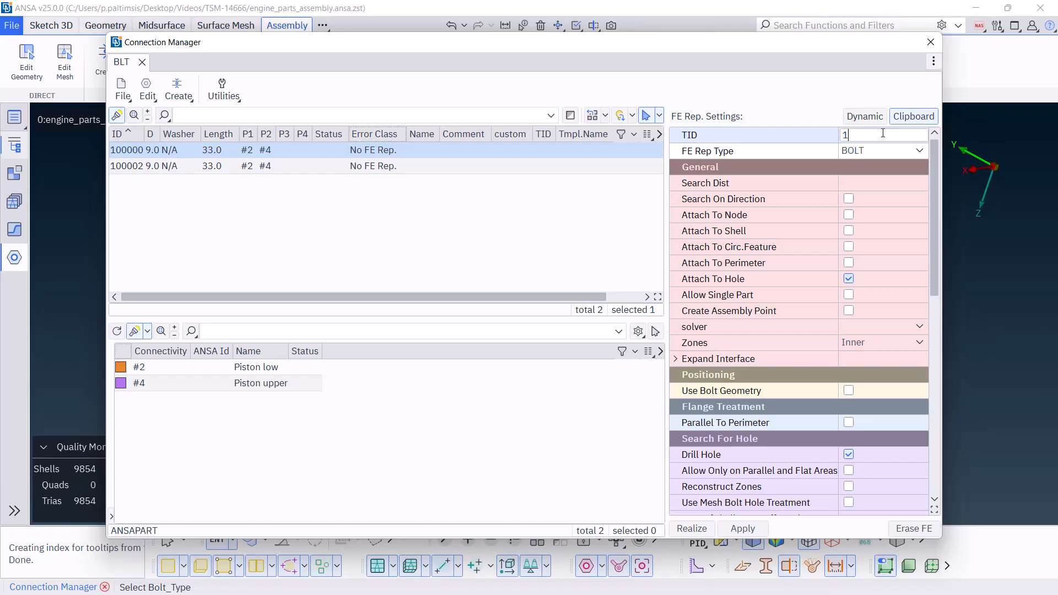
{"action": "key", "text": "Return"}
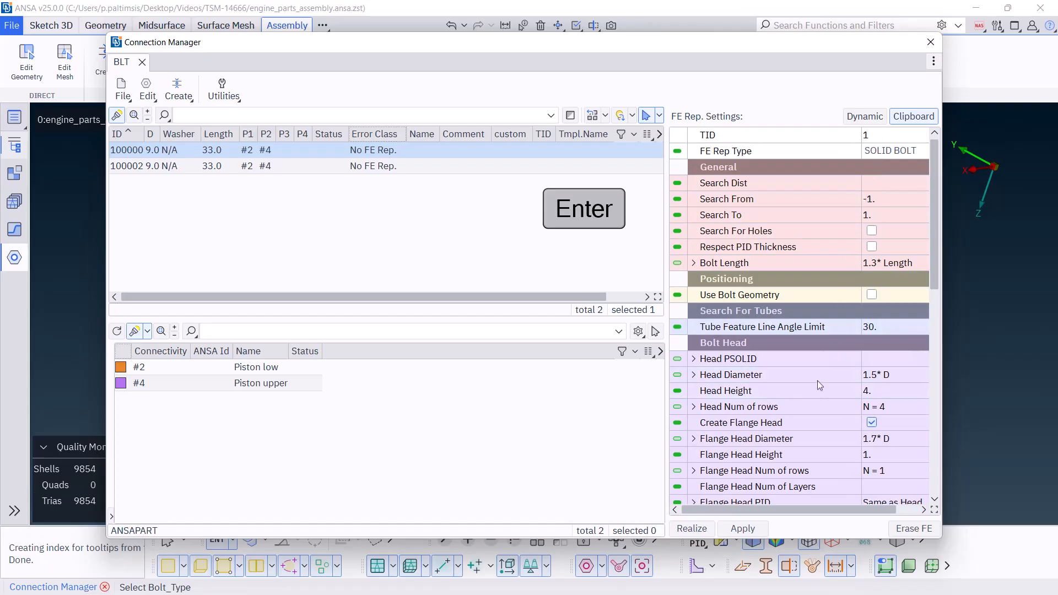
{"action": "scroll", "coordinate": [814, 392], "scroll_direction": "down", "scroll_amount": 2}
{"action": "scroll", "coordinate": [814, 392], "scroll_direction": "down", "scroll_amount": 4}
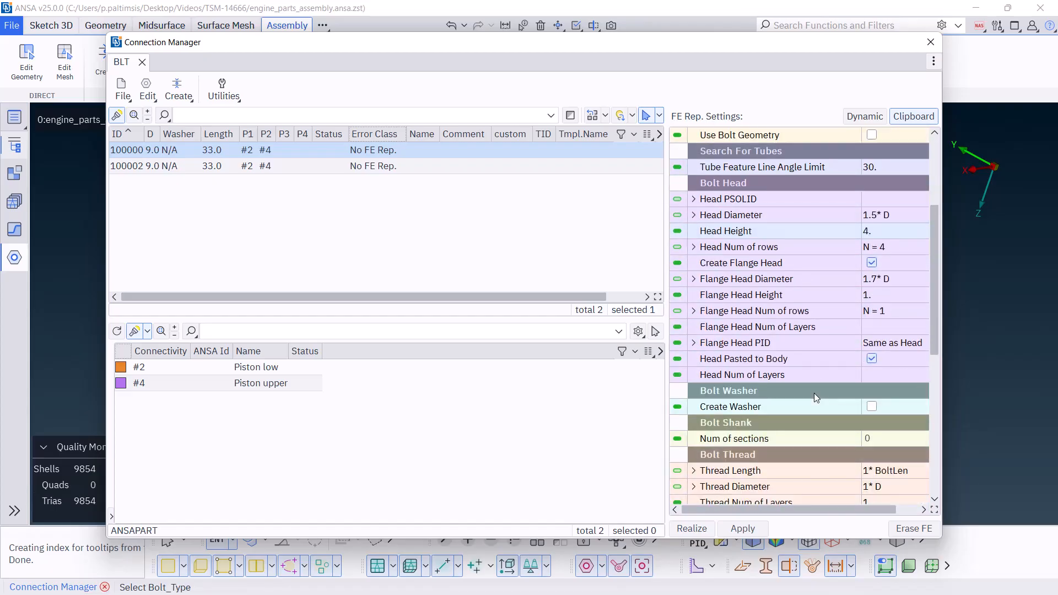
{"action": "left_click_drag", "start_coordinate": [941, 538], "coordinate": [1004, 541]}
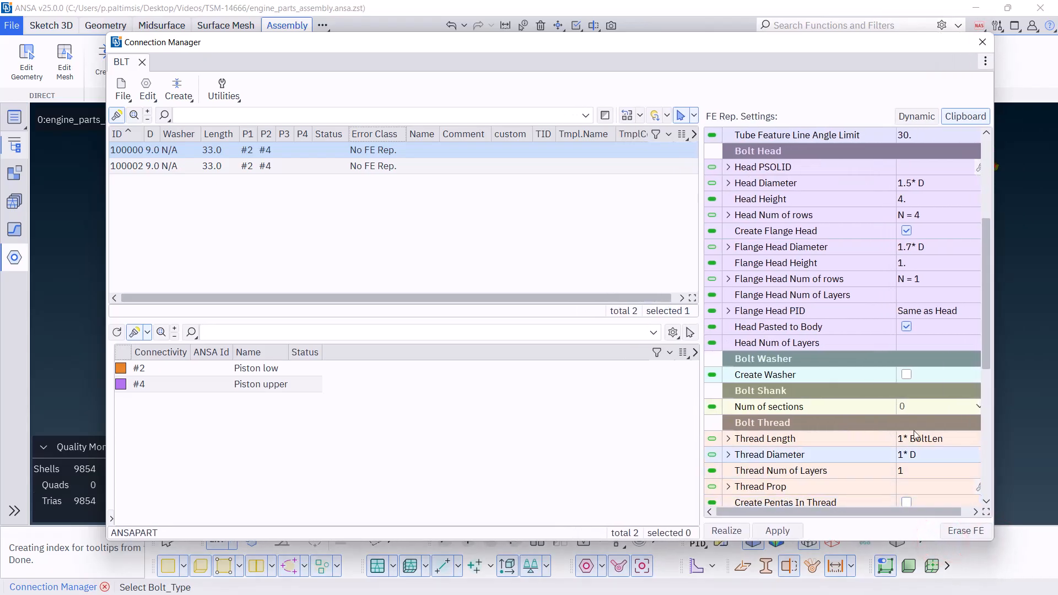
{"action": "scroll", "coordinate": [913, 431], "scroll_direction": "down", "scroll_amount": 4}
{"action": "scroll", "coordinate": [914, 430], "scroll_direction": "down", "scroll_amount": 3}
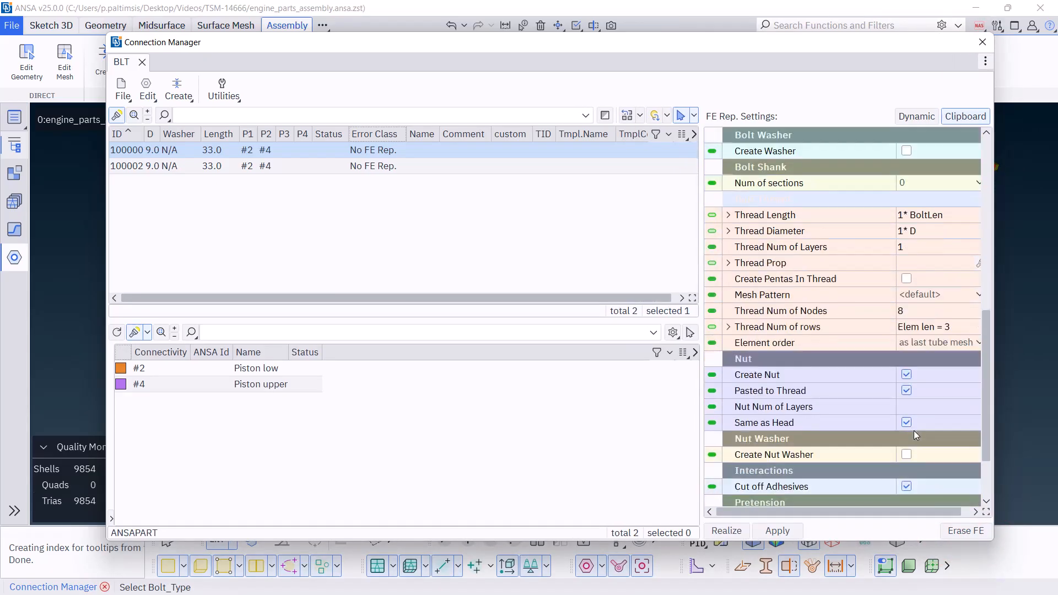
{"action": "scroll", "coordinate": [913, 430], "scroll_direction": "down", "scroll_amount": 3}
Apply the Clipboard settings of template 1 to the first connection and realize it as a solid bolt in the model
{"action": "left_click", "coordinate": [777, 530]}
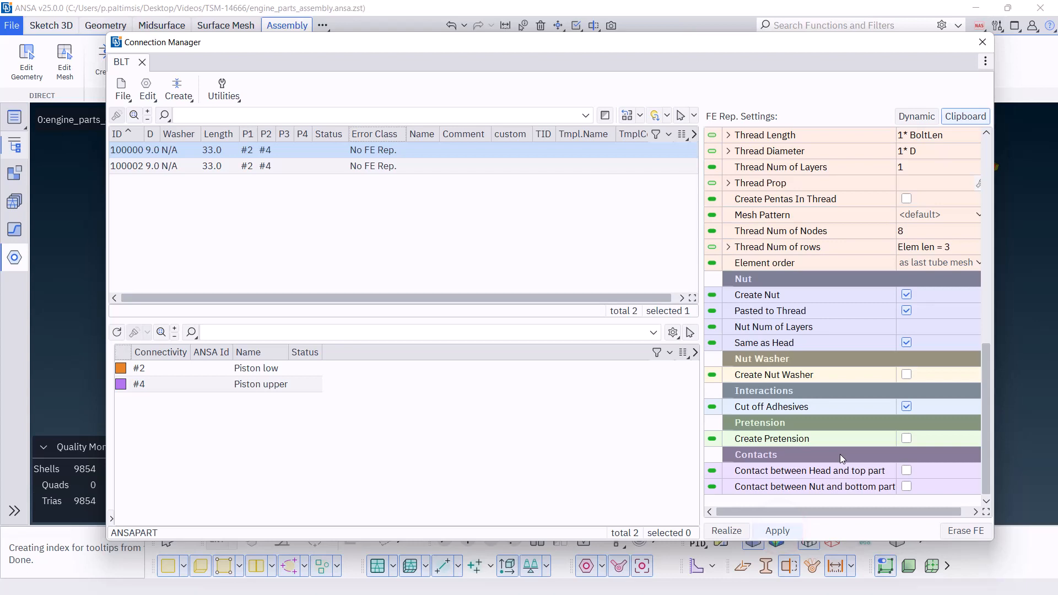
{"action": "left_click", "coordinate": [839, 453]}
{"action": "double_click", "coordinate": [759, 45]}
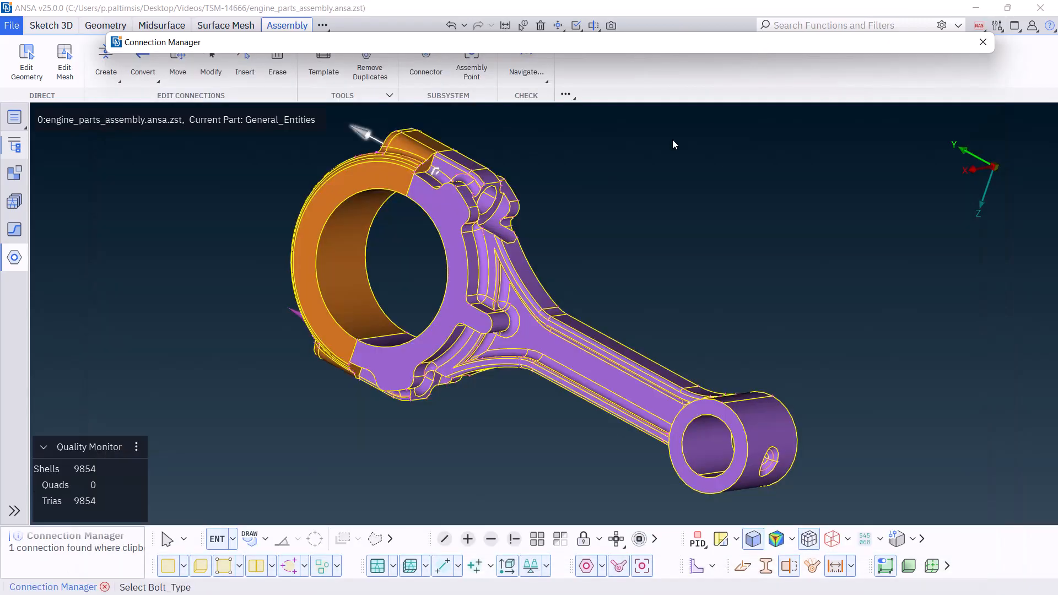
{"action": "middle_click_drag", "start_coordinate": [479, 186], "coordinate": [562, 250], "text": "ctrl"}
{"action": "double_click", "coordinate": [580, 45]}
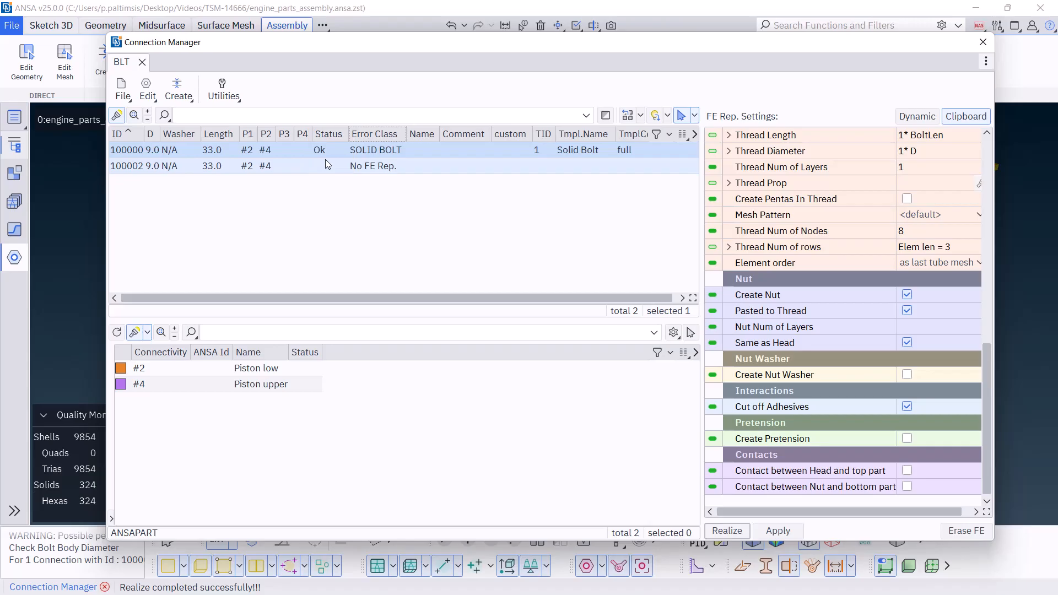
{"action": "double_click", "coordinate": [451, 44]}
{"action": "mouse_move", "coordinate": [510, 230]}
{"action": "left_mouse_down", "text": "ctrl"}
{"action": "mouse_move", "coordinate": [533, 246]}
{"action": "mouse_move", "coordinate": [520, 238]}
{"action": "left_mouse_up", "text": "ctrl"}
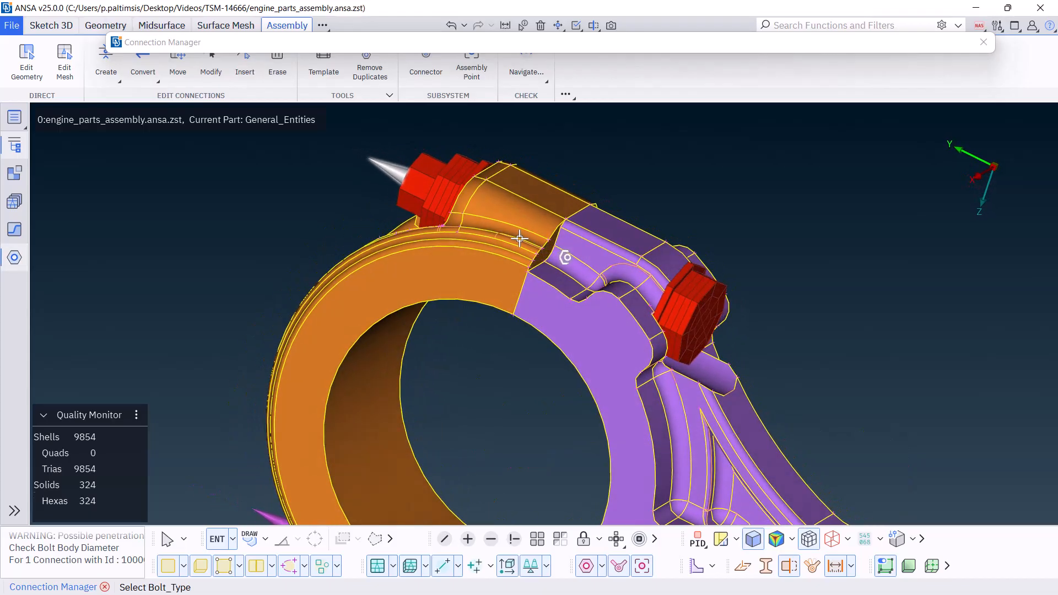
{"action": "scroll", "coordinate": [519, 239], "scroll_direction": "down", "scroll_amount": 3}
{"action": "middle_click_drag", "start_coordinate": [561, 288], "coordinate": [558, 252], "text": "ctrl"}
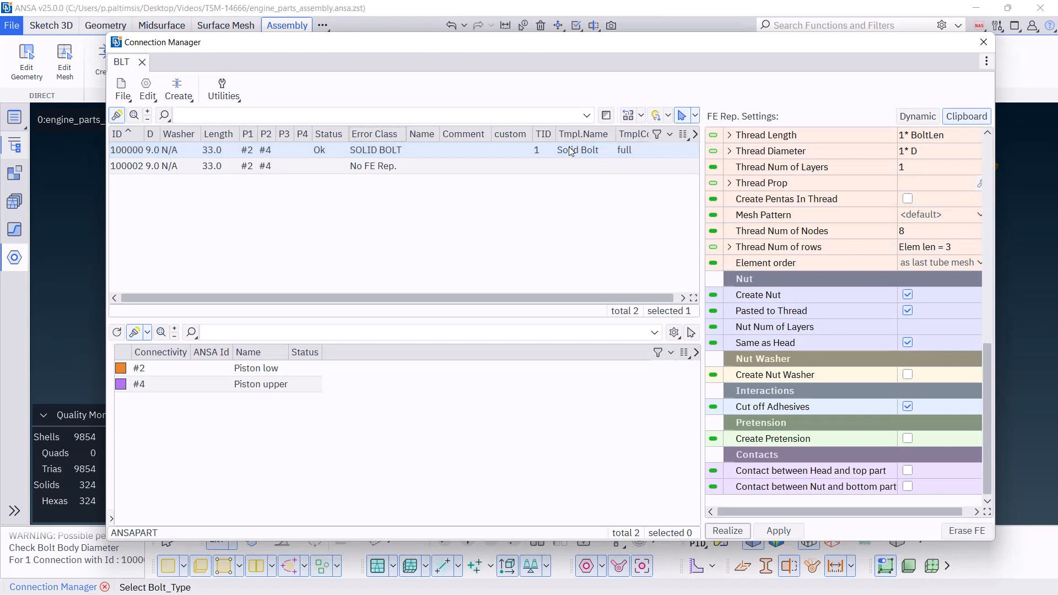
Select the second connection, load template TID 2 into the Clipboard settings, and apply and realize it as Bolt on Solid
{"action": "left_click", "coordinate": [547, 169]}
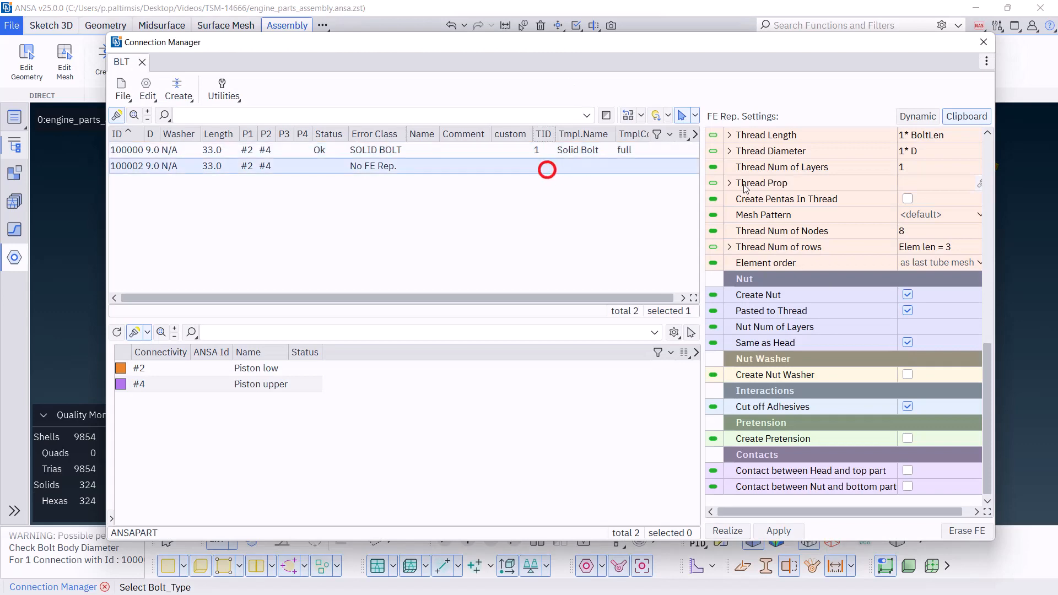
{"action": "scroll", "coordinate": [884, 237], "scroll_direction": "up", "scroll_amount": 4}
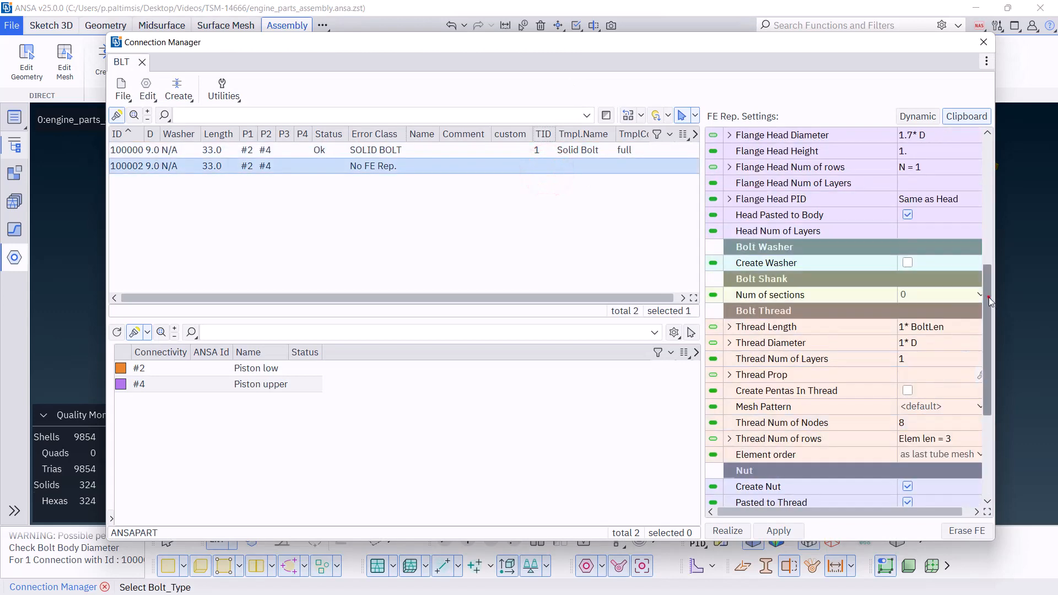
{"action": "left_click_drag", "start_coordinate": [988, 296], "coordinate": [985, 161]}
{"action": "left_click", "coordinate": [912, 135]}
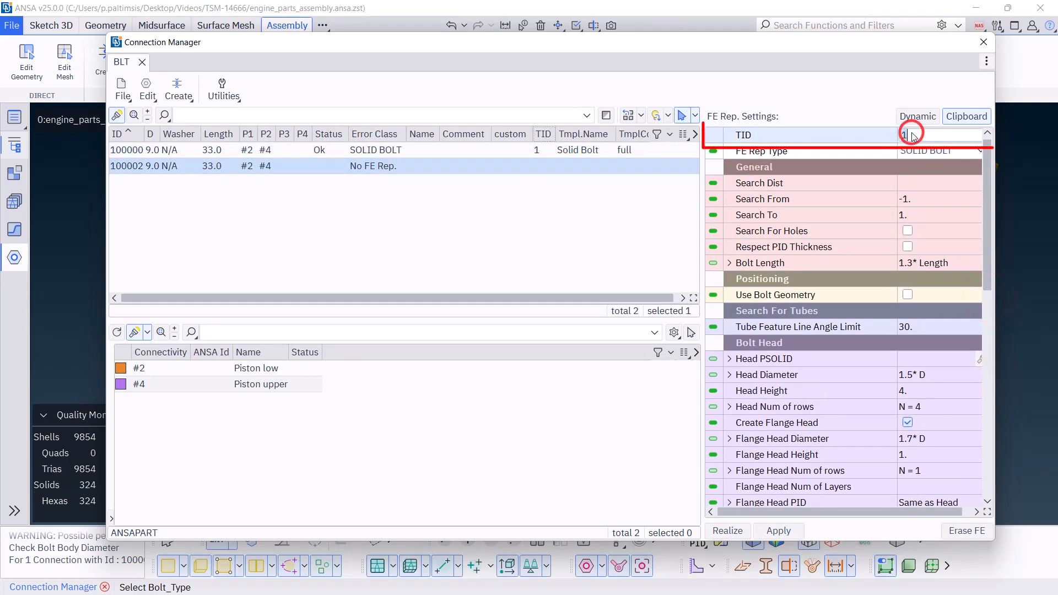
{"action": "type", "text": "2"}
{"action": "key", "text": "Return"}
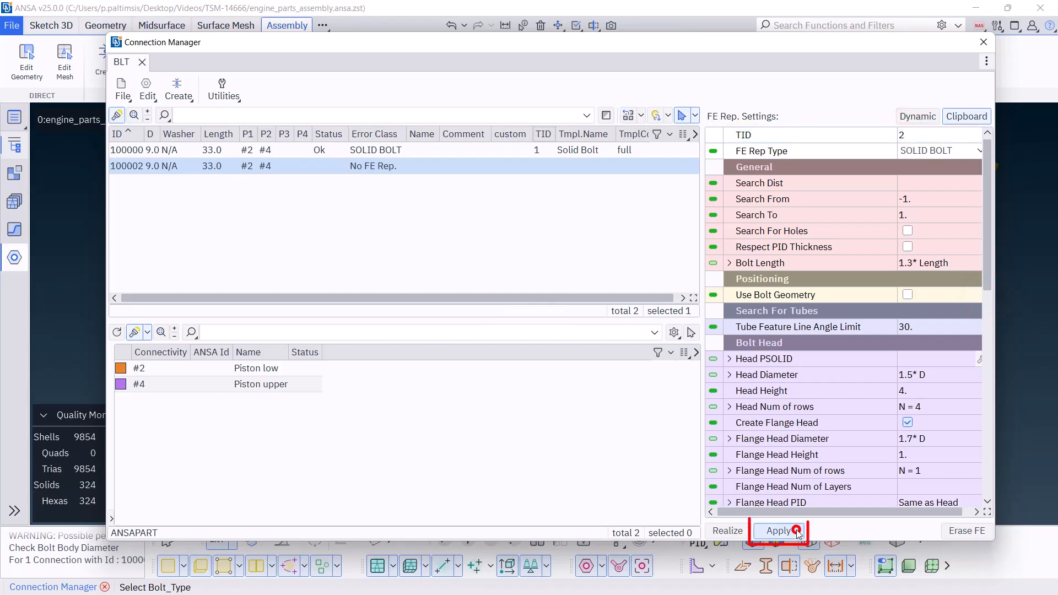
{"action": "left_click", "coordinate": [797, 531]}
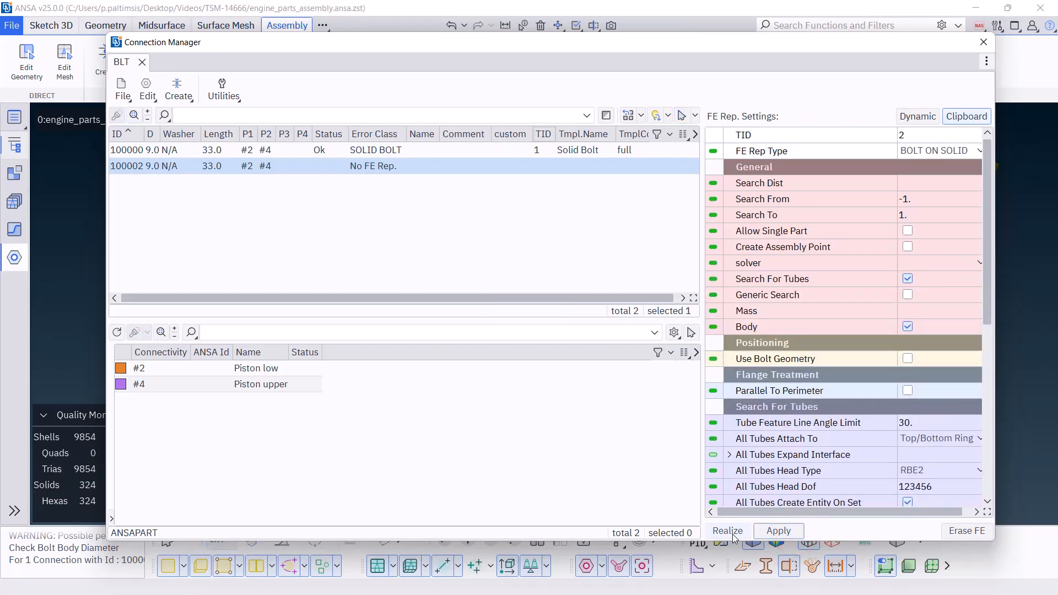
{"action": "left_click", "coordinate": [728, 531]}
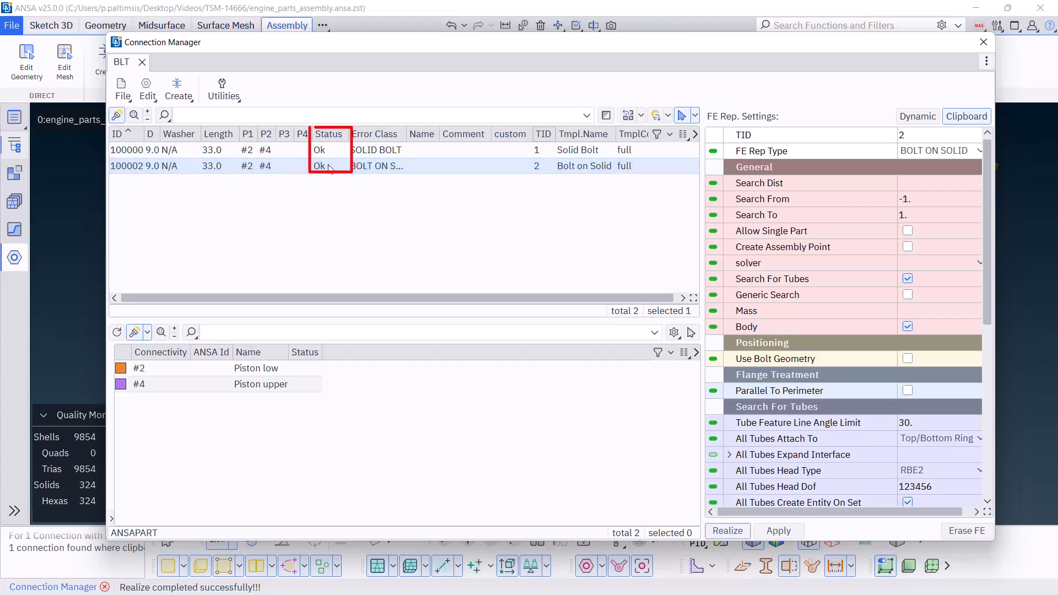
Lock the visibility and hide the orange cap and the purple connecting rod to expose the two bolt representations
{"action": "double_click", "coordinate": [384, 45]}
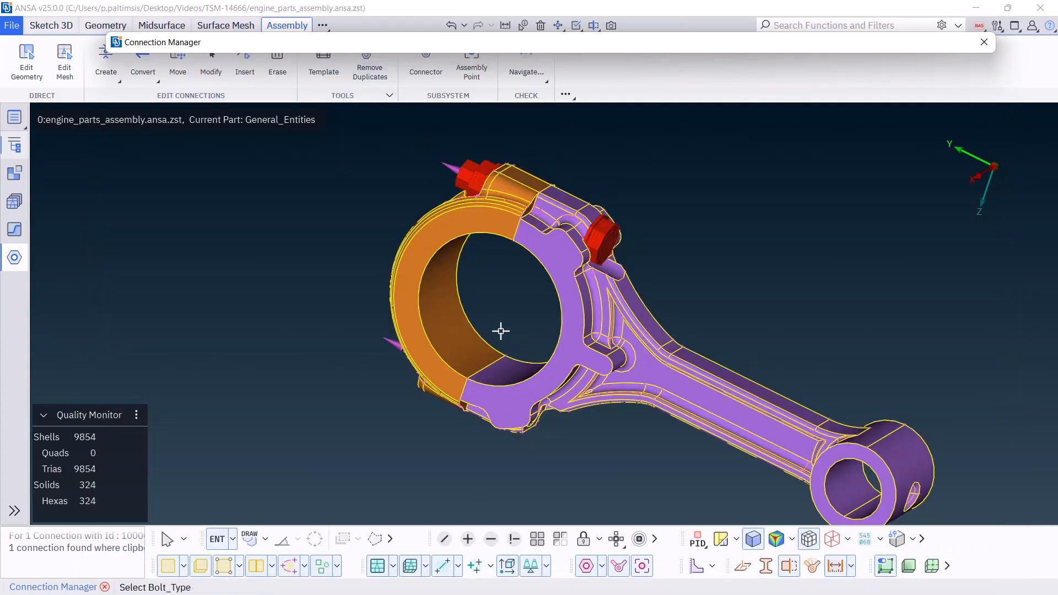
{"action": "mouse_move", "coordinate": [500, 331]}
{"action": "left_mouse_down", "text": "ctrl"}
{"action": "mouse_move", "coordinate": [498, 309]}
{"action": "mouse_move", "coordinate": [520, 293]}
{"action": "mouse_move", "coordinate": [513, 307]}
{"action": "left_mouse_up", "text": "ctrl"}
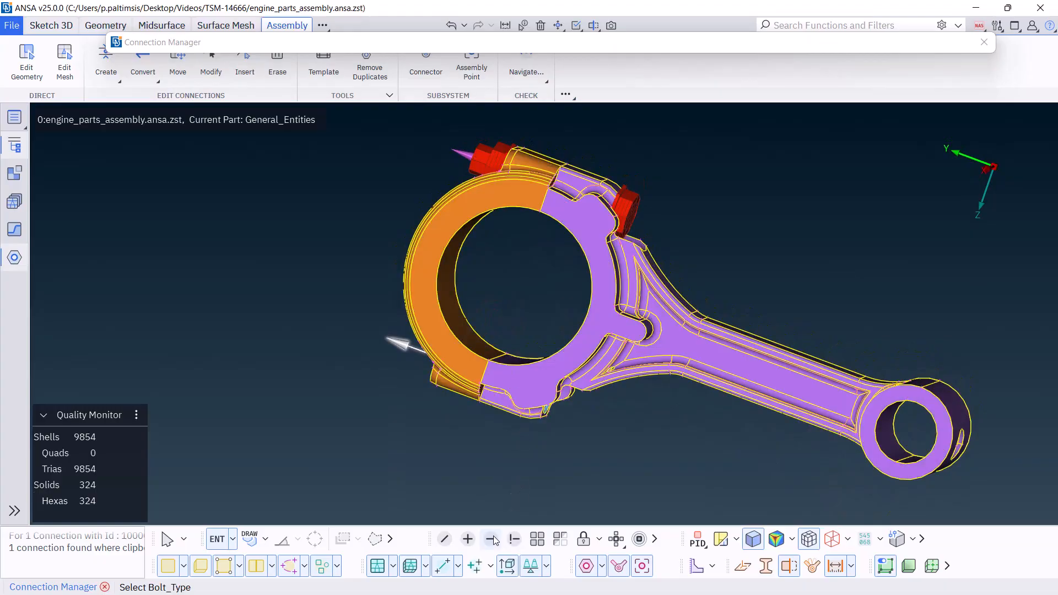
{"action": "left_click", "coordinate": [583, 538]}
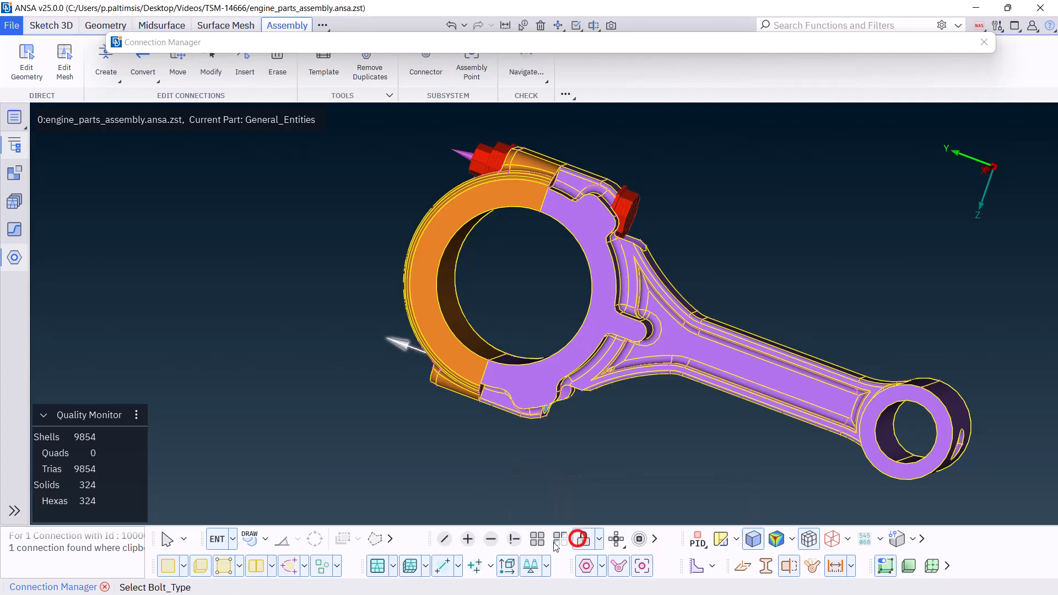
{"action": "left_click", "coordinate": [490, 538]}
{"action": "left_click", "coordinate": [558, 215]}
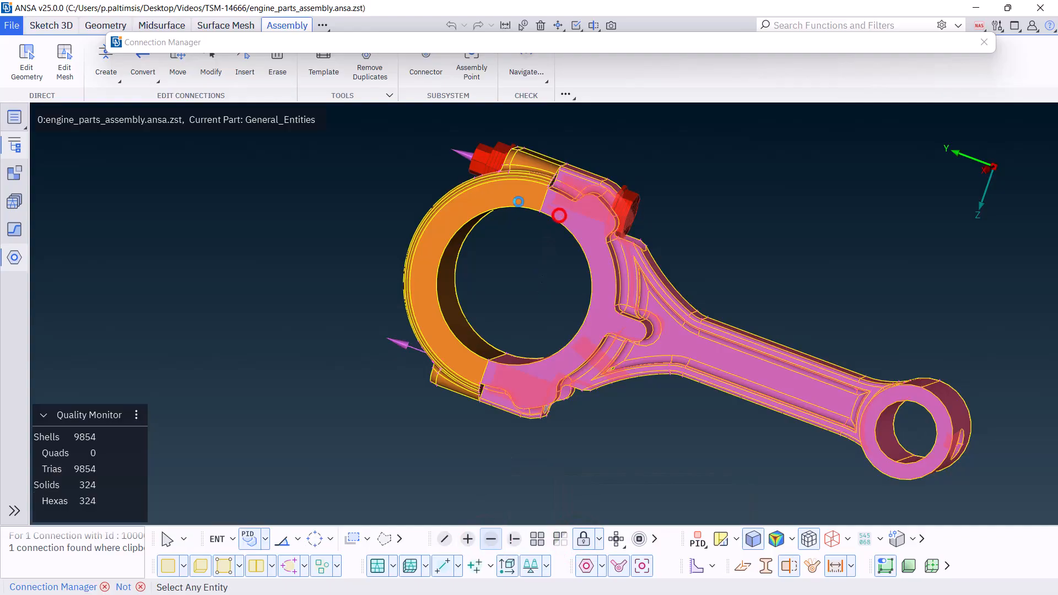
{"action": "left_click", "coordinate": [516, 200]}
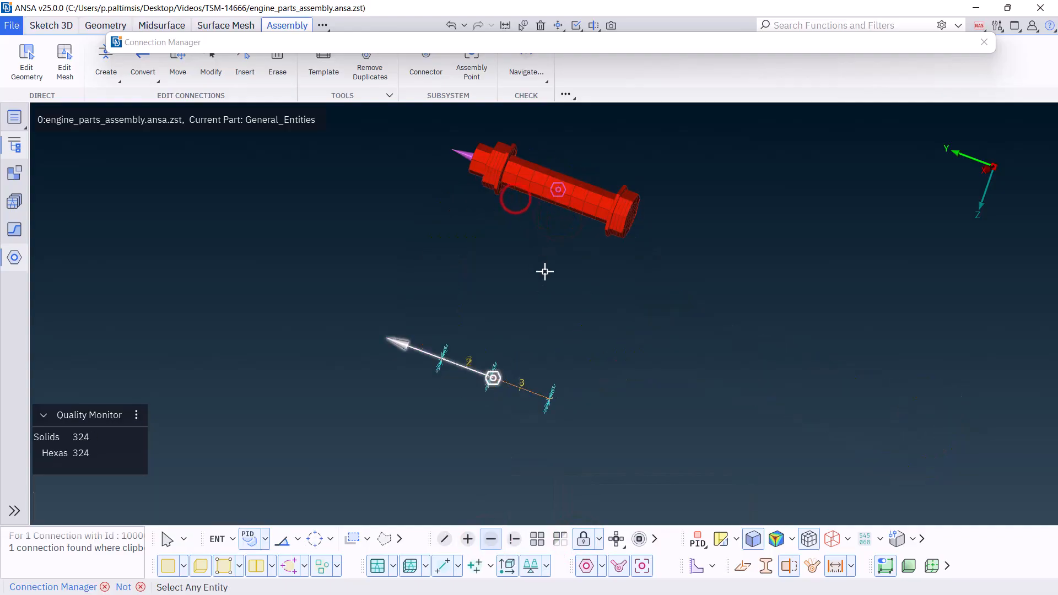
{"action": "middle_click", "coordinate": [519, 317]}
{"action": "left_click_drag", "start_coordinate": [518, 317], "coordinate": [532, 416], "text": "ctrl"}
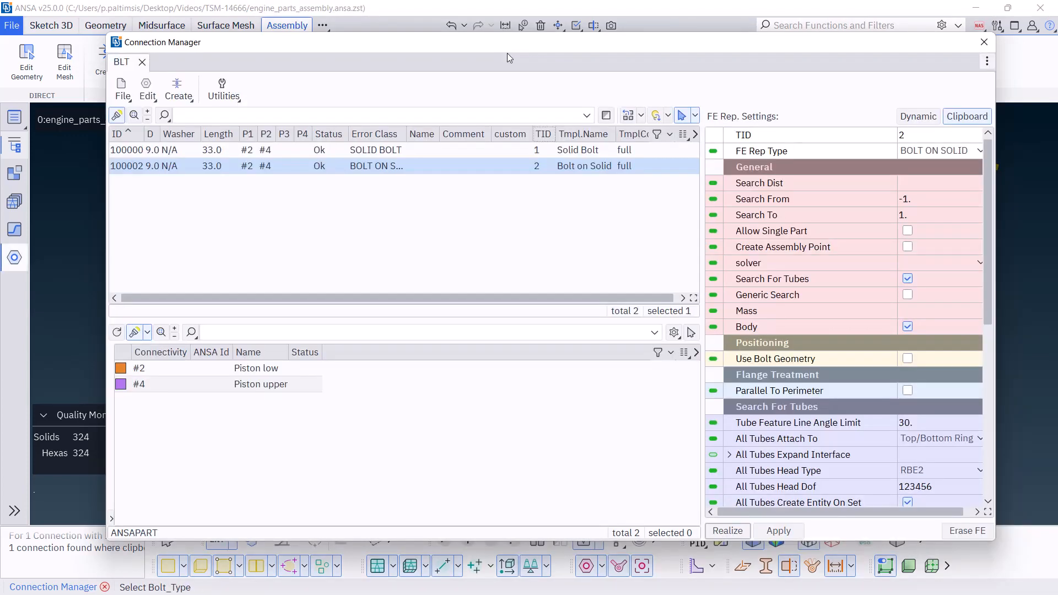
Select both bolt connections and set their TID to 2 so that both are realized as Bolt on Solid
{"action": "left_click", "coordinate": [547, 153], "text": "ctrl"}
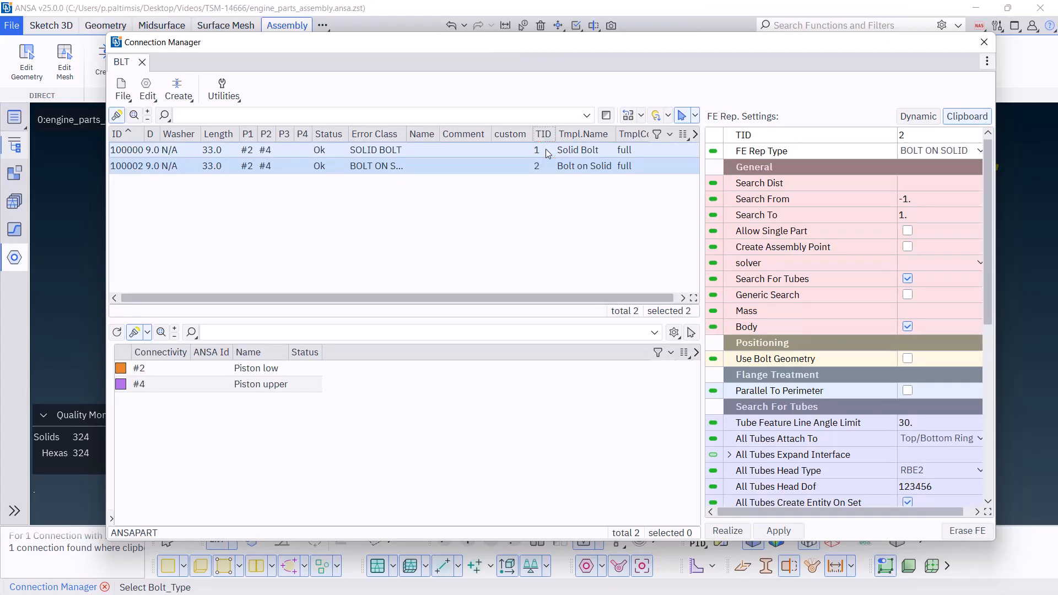
{"action": "right_click", "coordinate": [547, 153]}
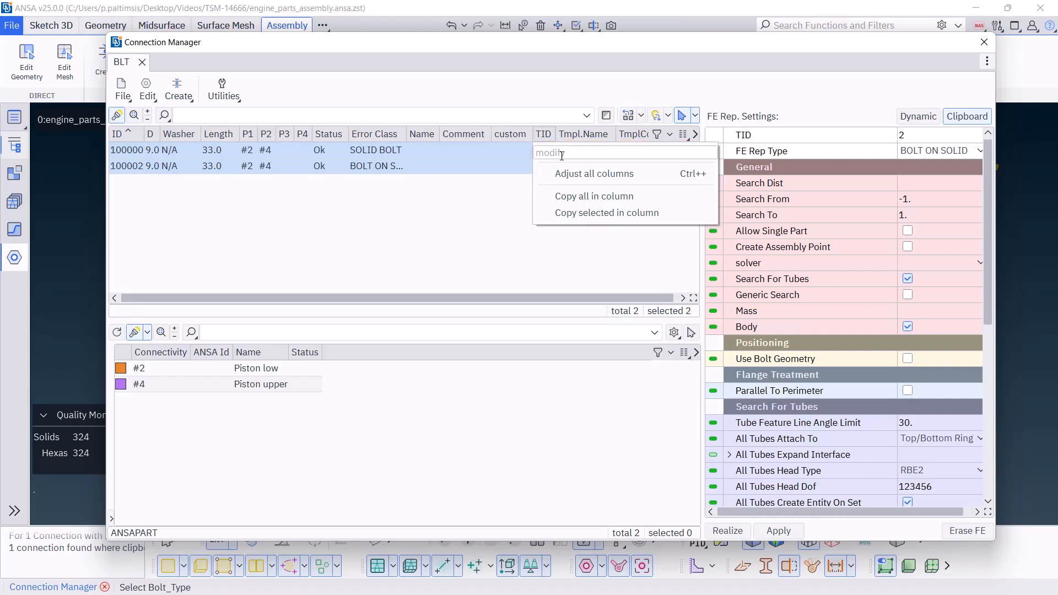
{"action": "type", "text": "1"}
{"action": "key", "text": "Return"}
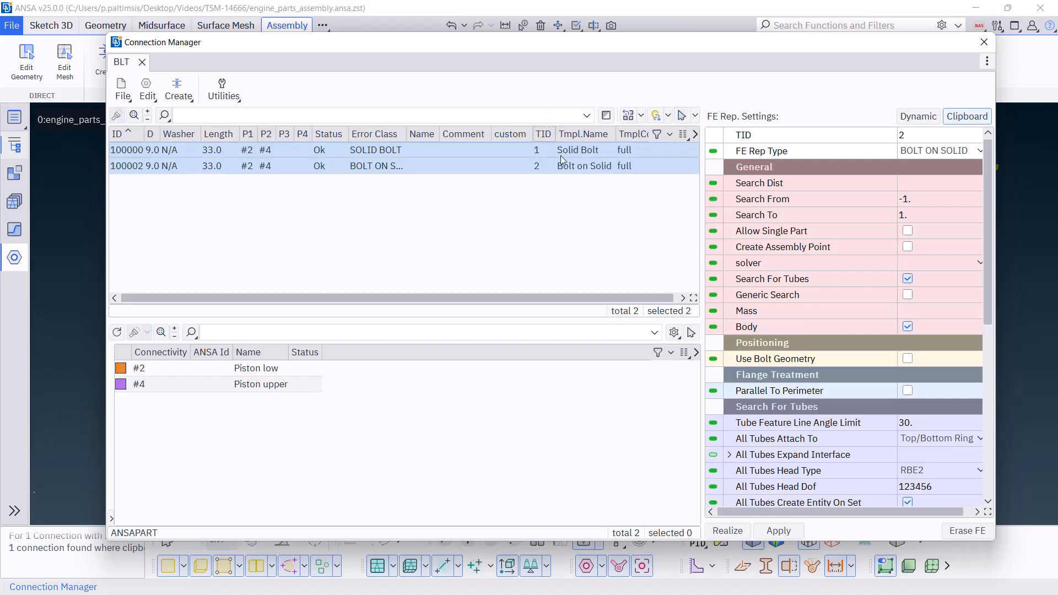
{"action": "left_click", "coordinate": [473, 262]}
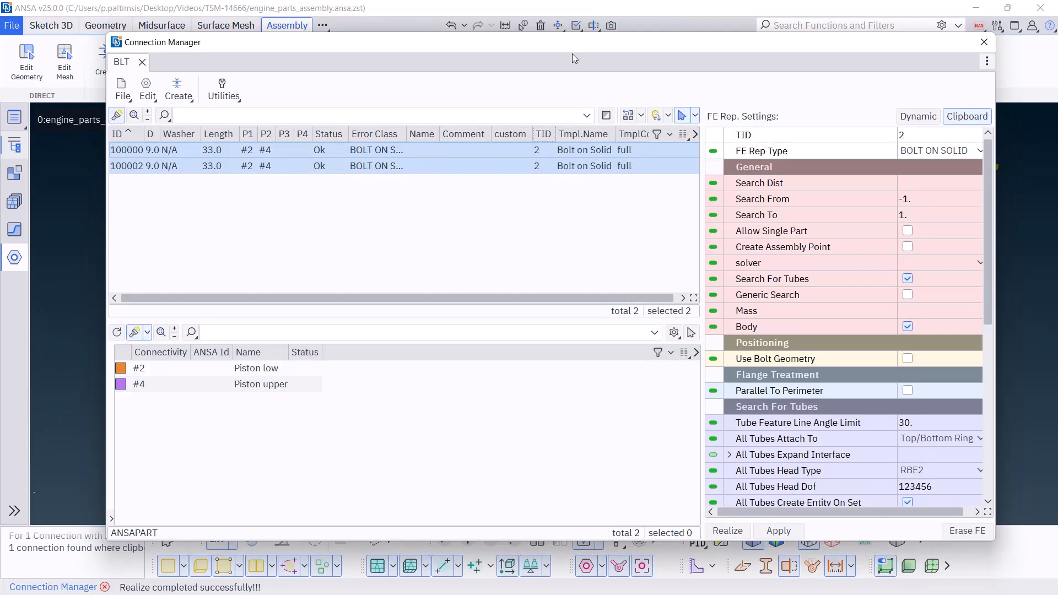
Inspect both realized bolt representations in the model view and close the Connection Manager
{"action": "double_click", "coordinate": [570, 50]}
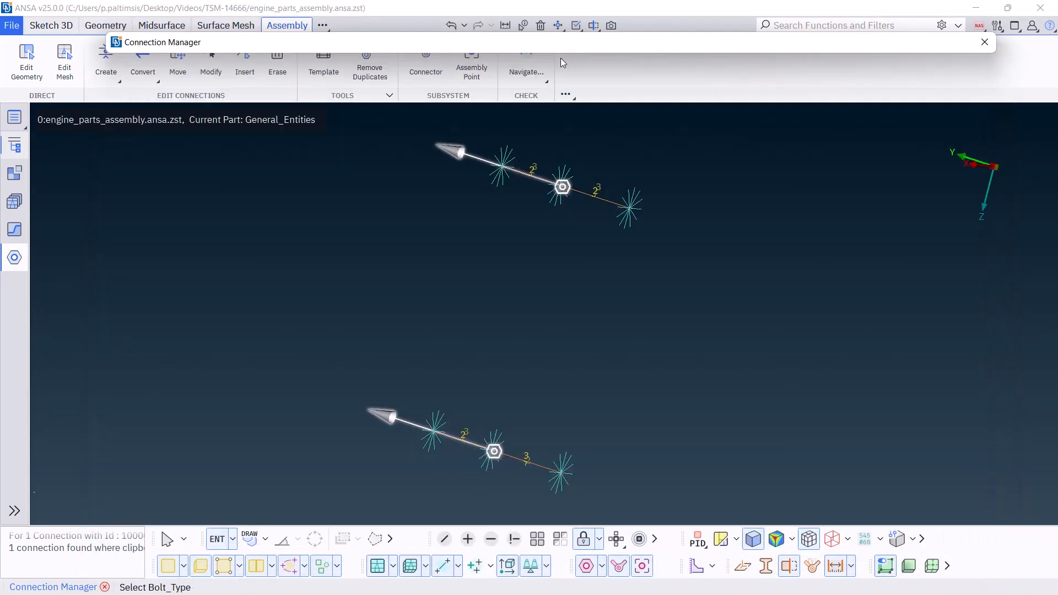
{"action": "double_click", "coordinate": [560, 58]}
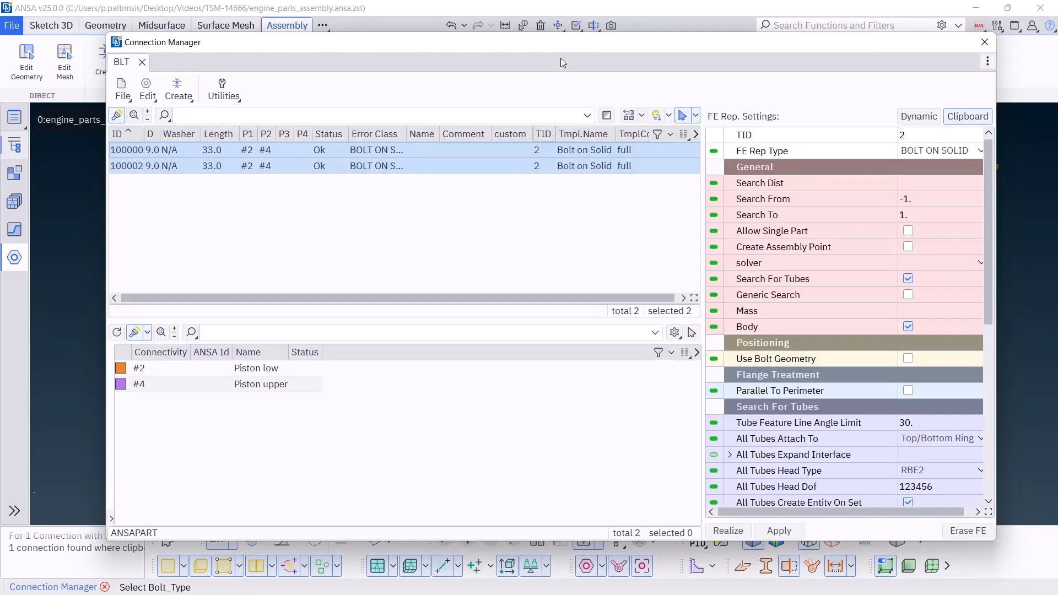
{"action": "left_click", "coordinate": [537, 166]}
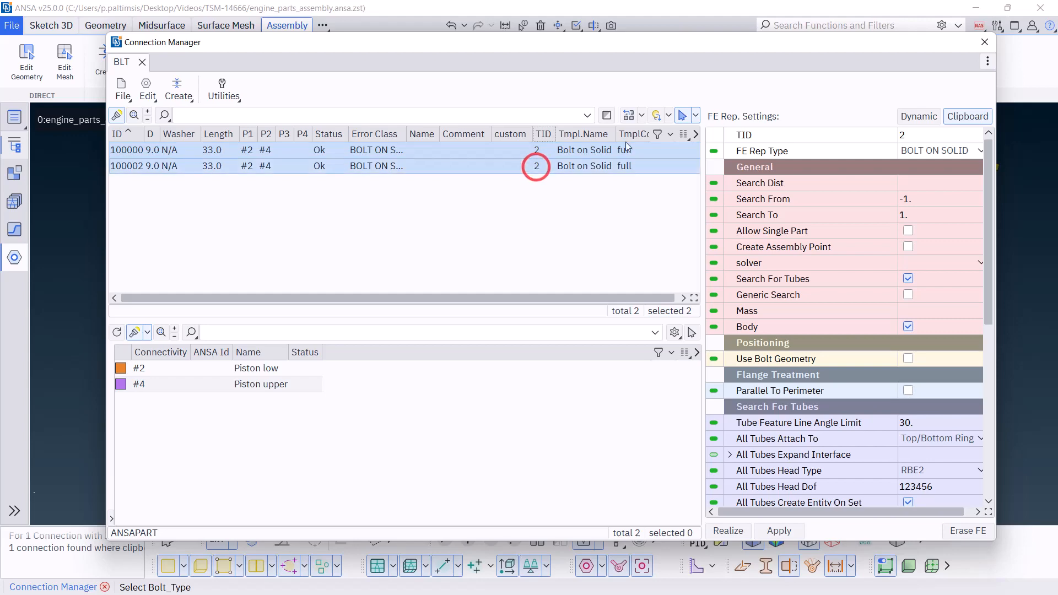
{"action": "left_click", "coordinate": [985, 42]}
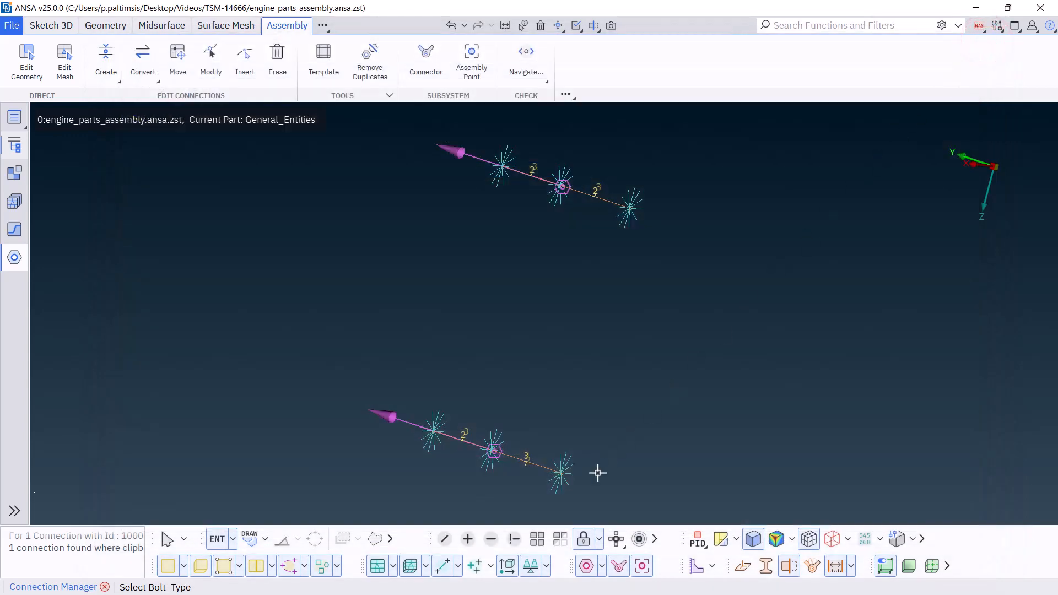
Show the hidden orange cap and purple connecting rod again and examine the bolts in their holes
{"action": "left_click", "coordinate": [541, 537]}
{"action": "scroll", "coordinate": [583, 395], "scroll_direction": "down", "scroll_amount": 3}
{"action": "left_click_drag", "start_coordinate": [598, 348], "coordinate": [609, 357], "text": "ctrl"}
{"action": "scroll", "coordinate": [610, 359], "scroll_direction": "up", "scroll_amount": 3}
{"action": "scroll", "coordinate": [552, 240], "scroll_direction": "up", "scroll_amount": 8}
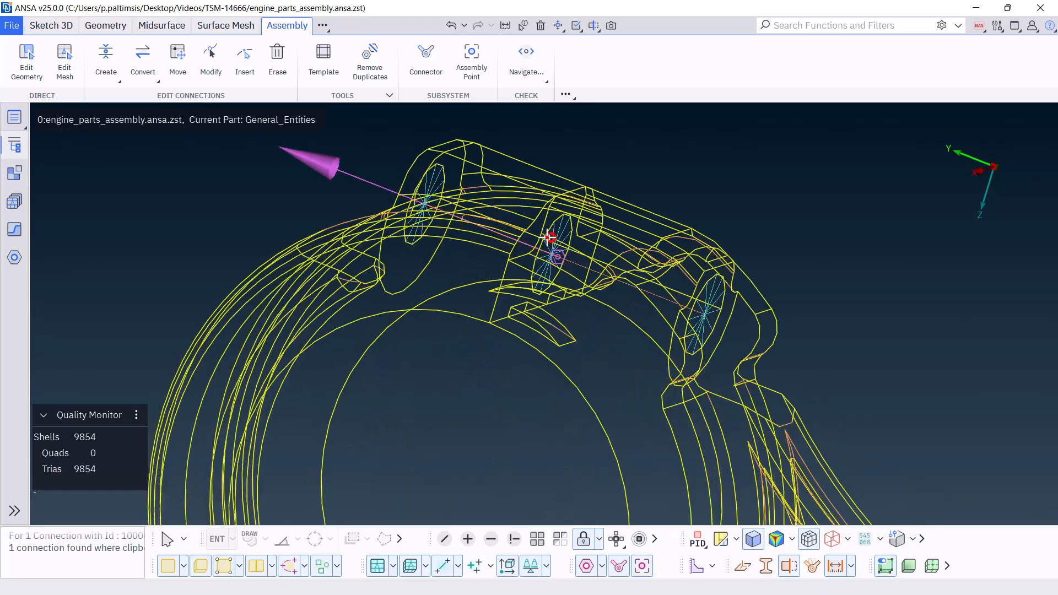
{"action": "scroll", "coordinate": [538, 231], "scroll_direction": "down", "scroll_amount": 6}
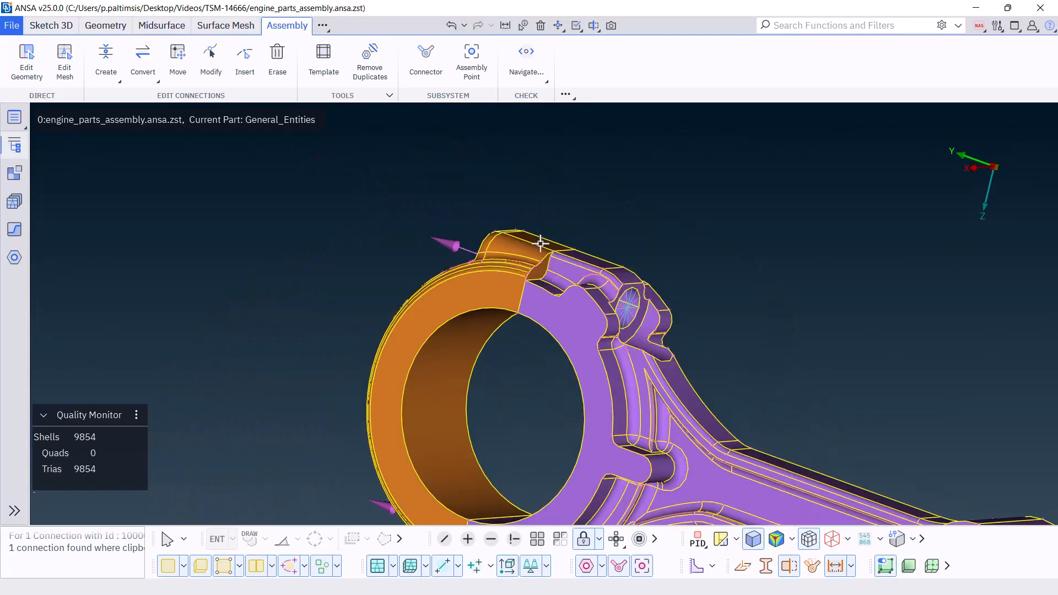
{"action": "scroll", "coordinate": [545, 269], "scroll_direction": "down", "scroll_amount": 2}
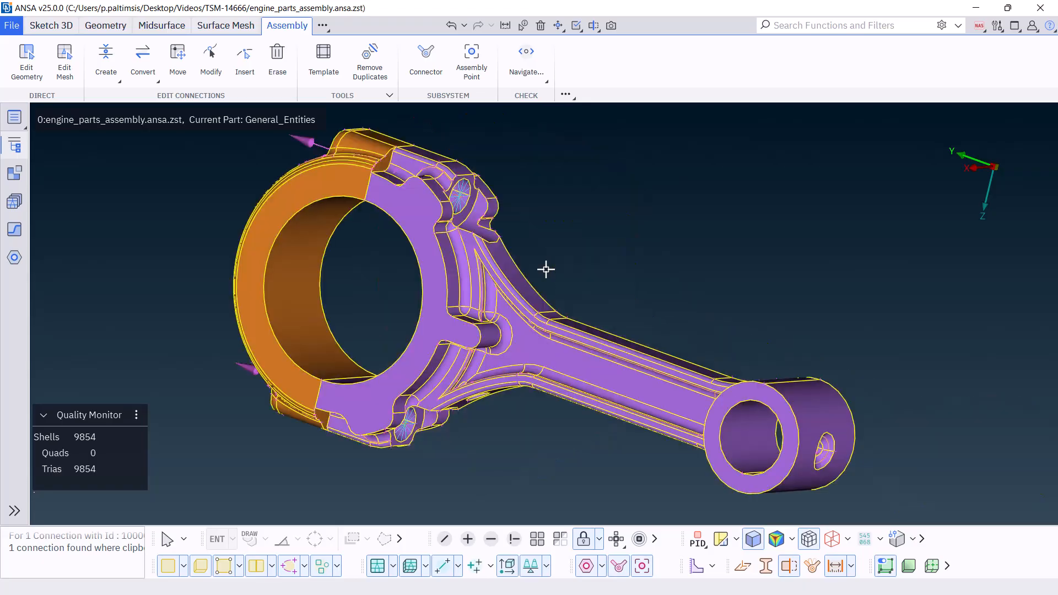